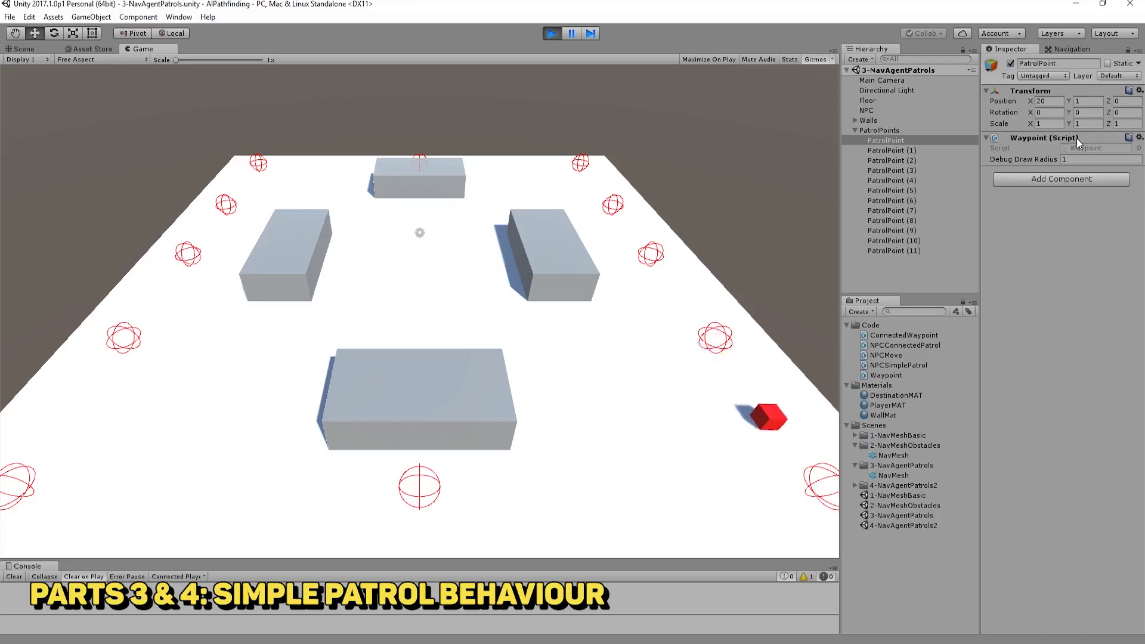
Exit Play mode to stop the NPC patrol demo in 3-NavAgentPatrols.
key(ctrl+p)
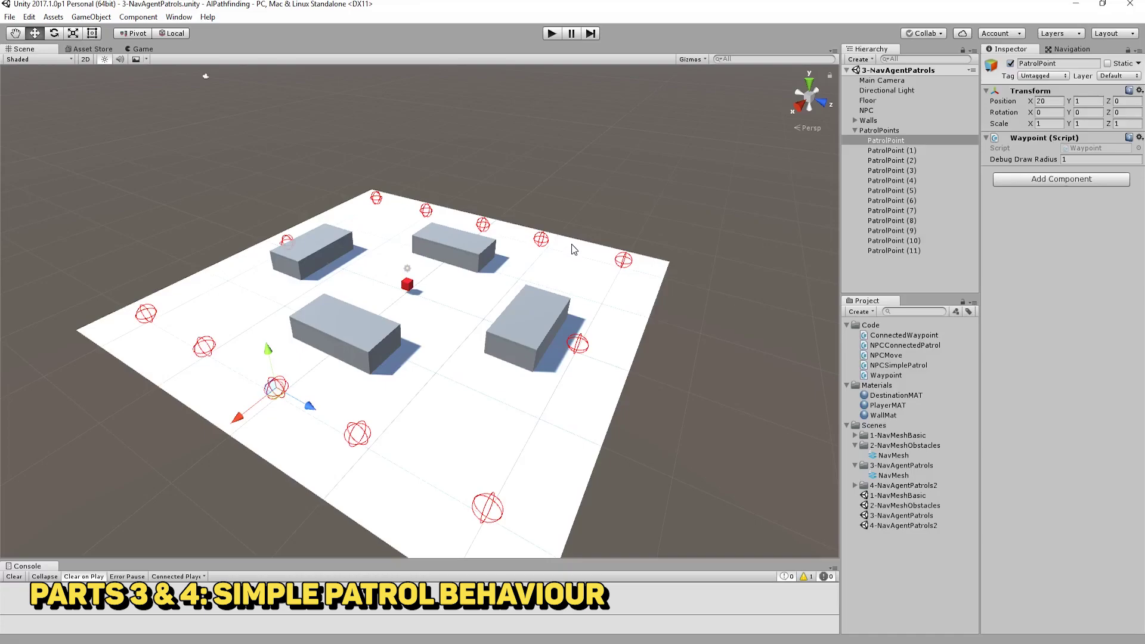
Select the patrolling NPC cube to reach its NPCSimplePatrol script.
click(408, 285)
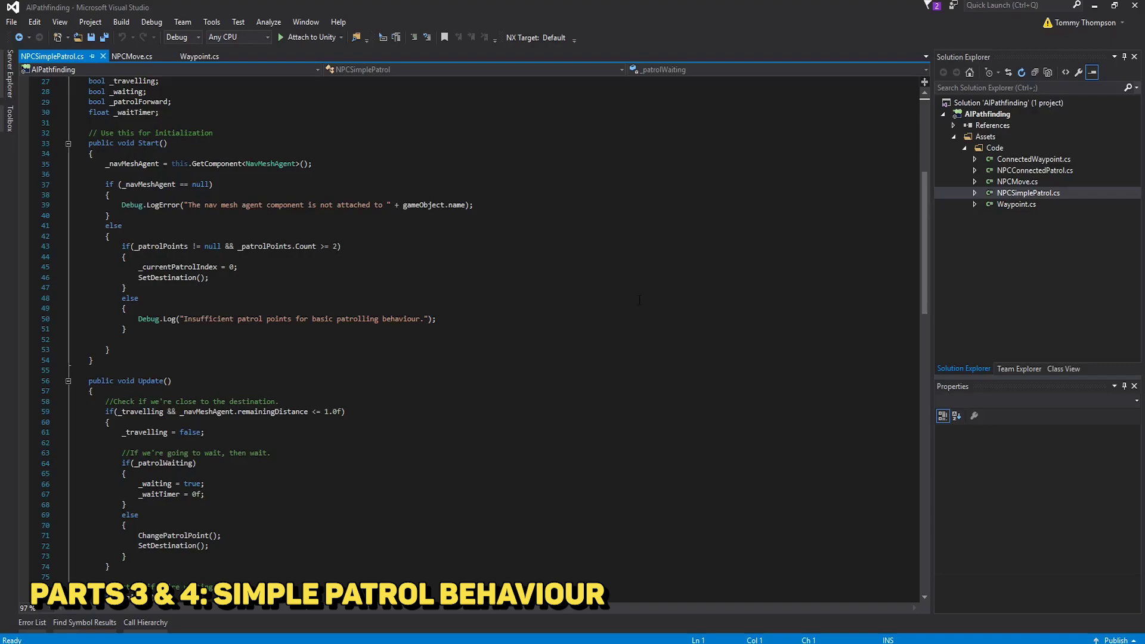
Scroll through NPCSimplePatrol.cs to review its Start and Update methods.
scroll(640, 299, down, 9)
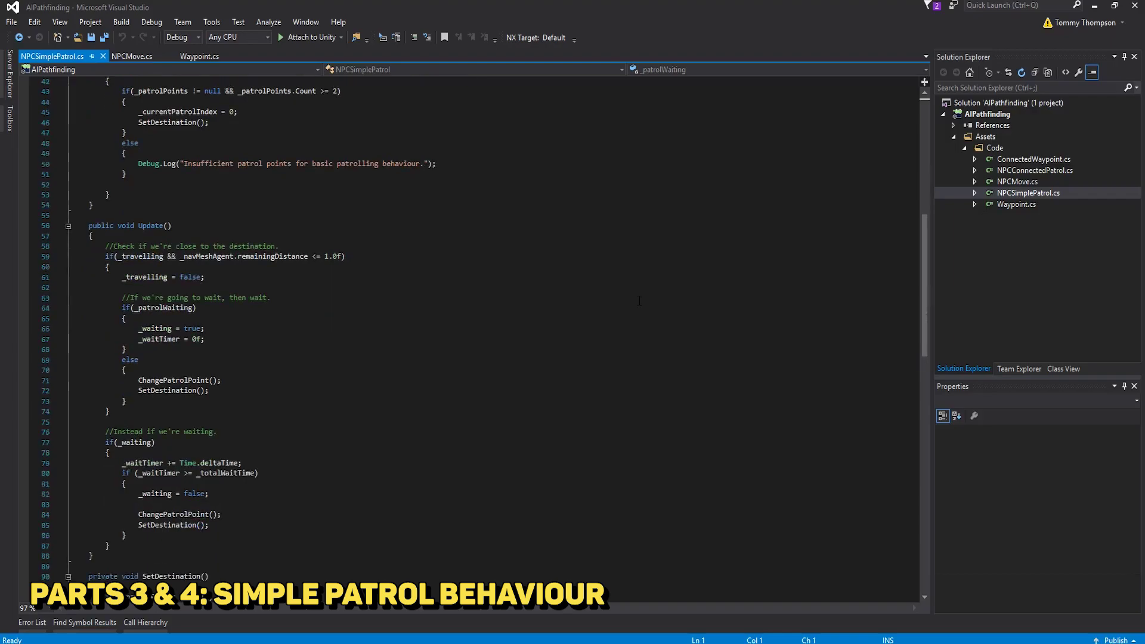
scroll(640, 300, up, 7)
scroll(639, 300, up, 1)
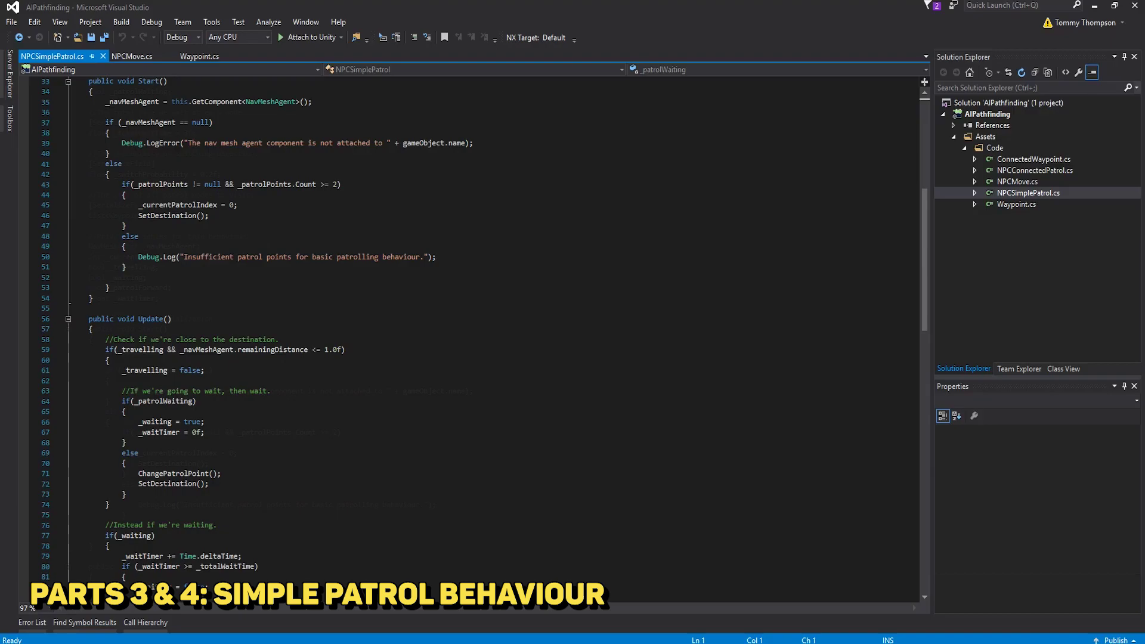
scroll(300, 164, up, 10)
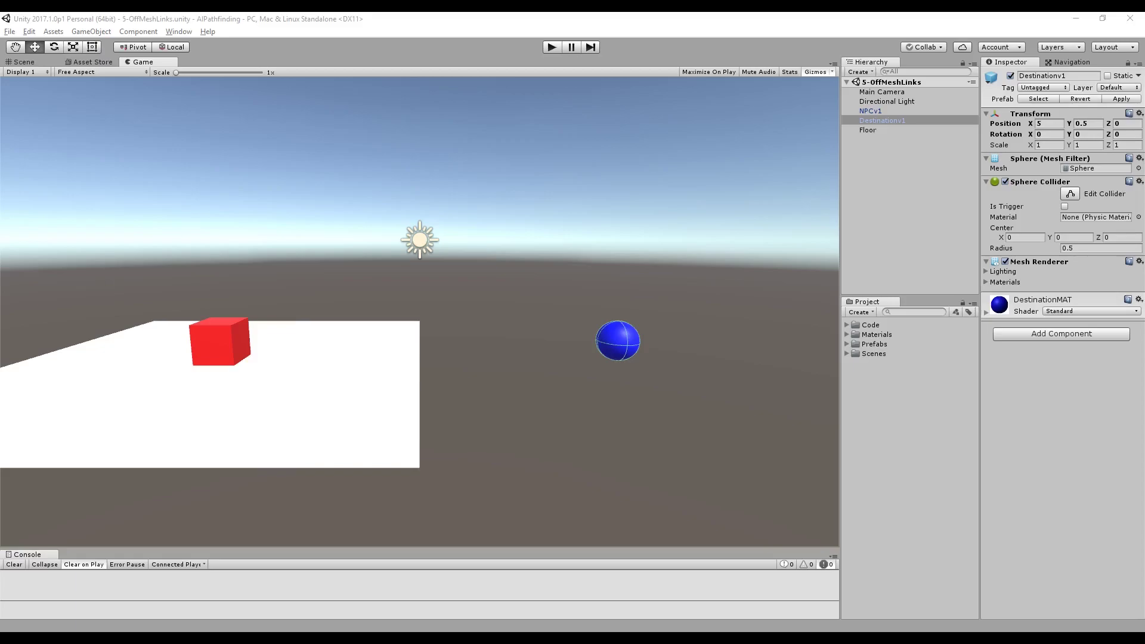
Inspect NPCv1 and Destinationv1, check NPCv1's Destination field, and view the baked floor navmesh.
click(871, 110)
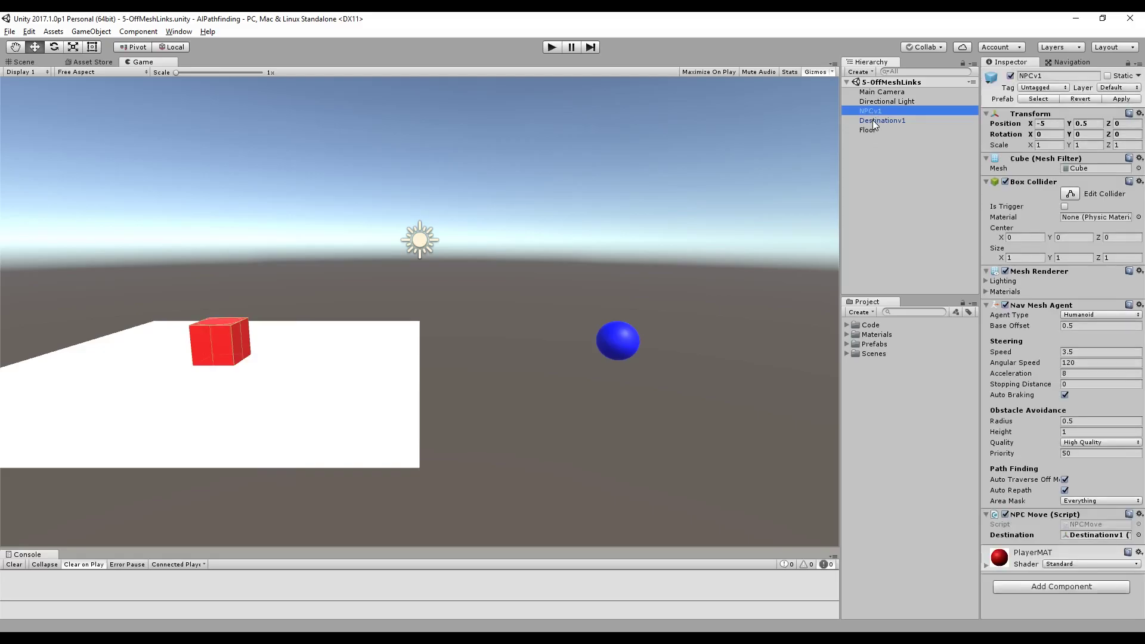
click(873, 120)
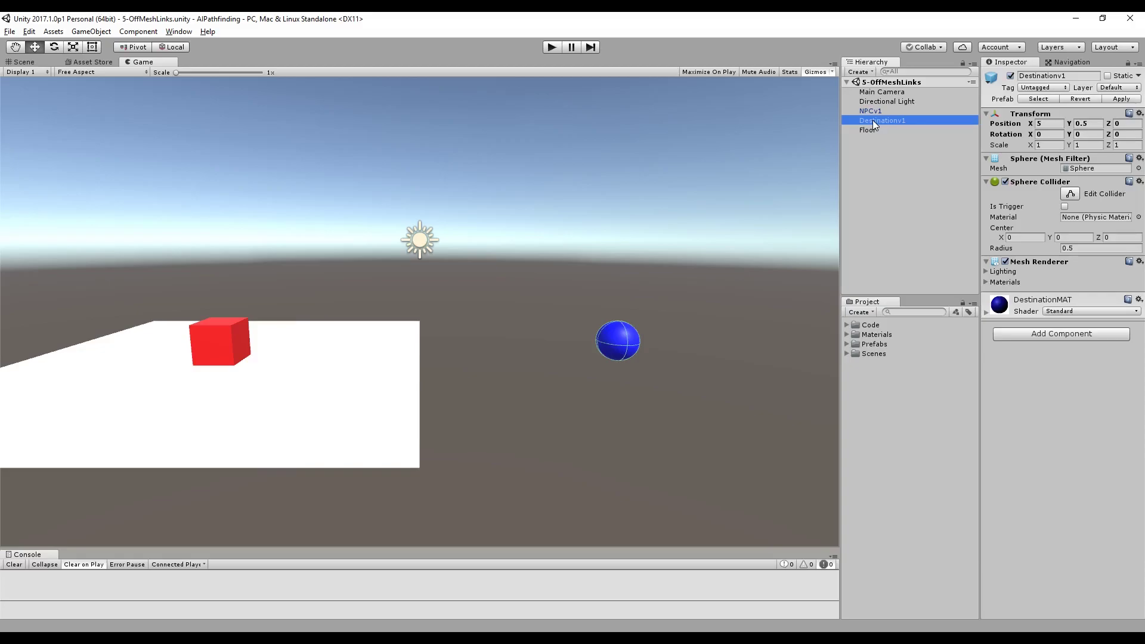
click(871, 111)
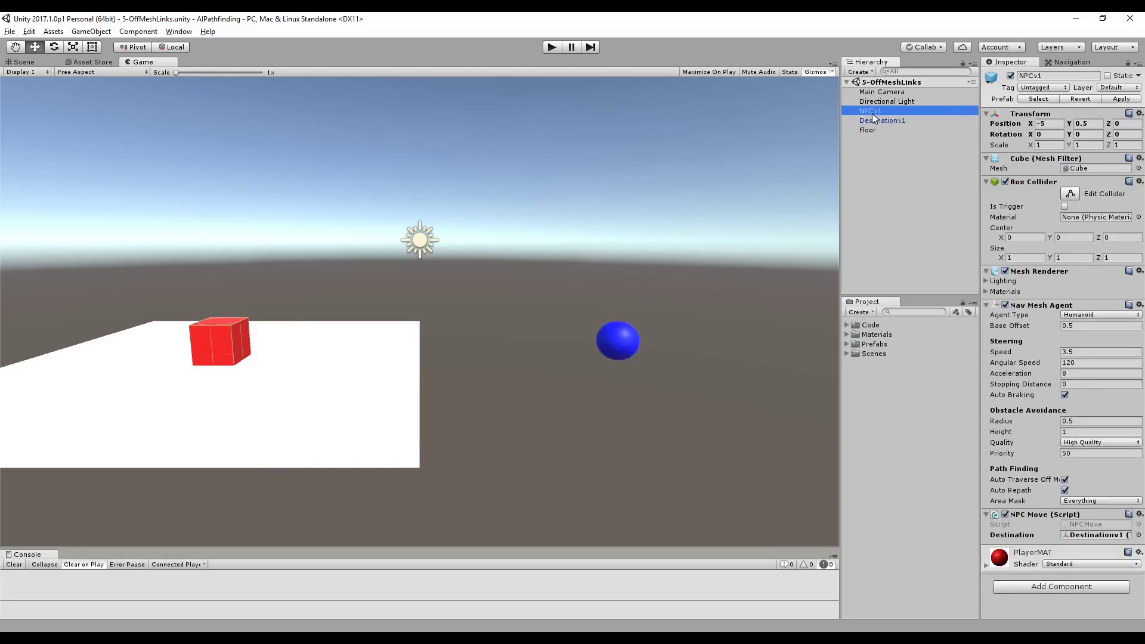
click(1093, 537)
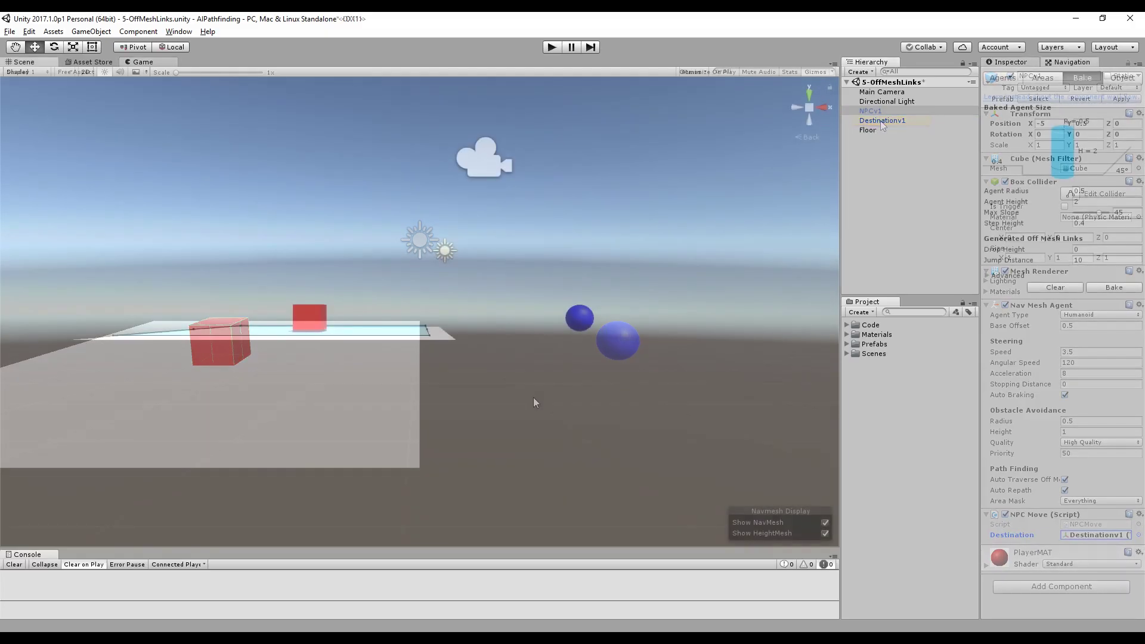
mouse_move(535, 401)
alt+mouse_down()
mouse_move(511, 340)
mouse_move(511, 402)
mouse_move(493, 404)
mouse_move(517, 403)
alt+mouse_up()
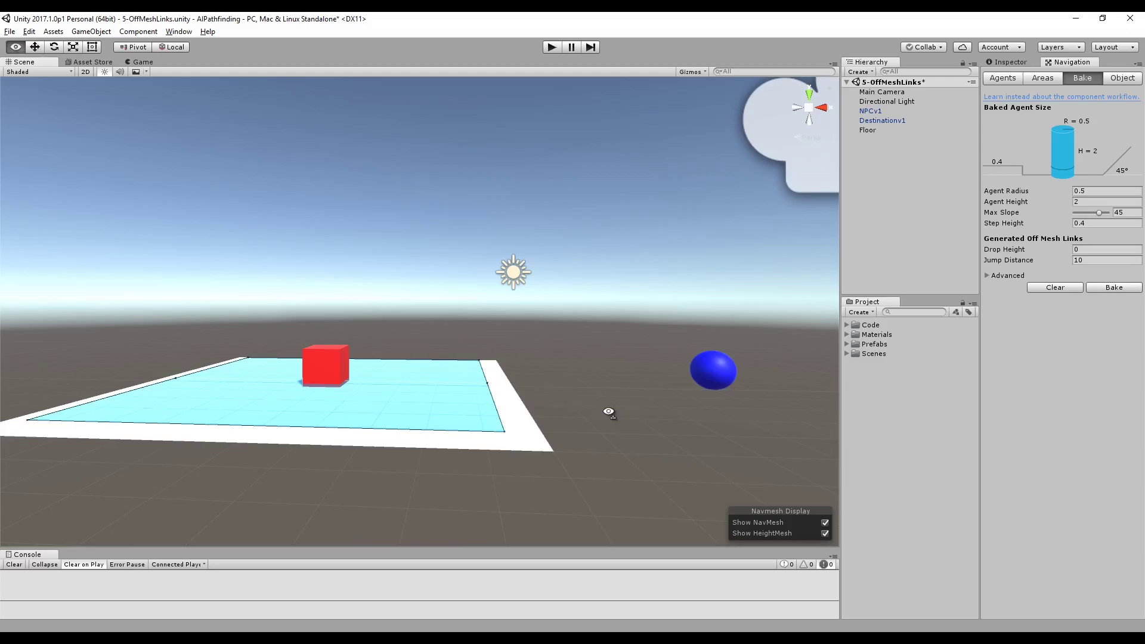
Bring the floor and sphere into view, then run the scene to test NPCv1.
alt+drag(608, 412, 642, 415)
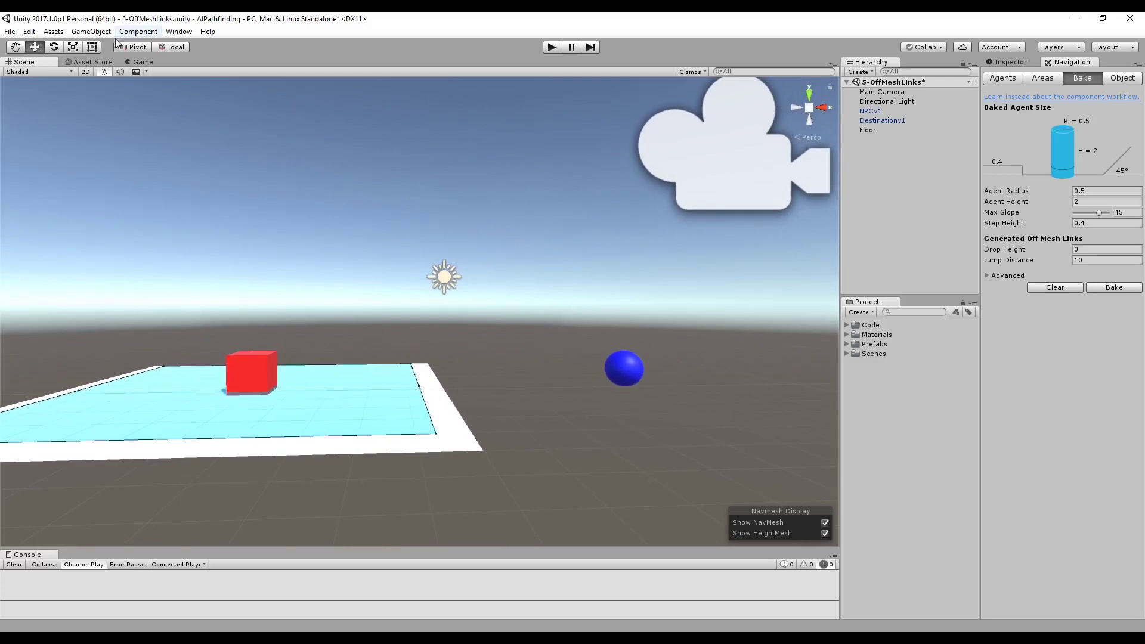
click(549, 48)
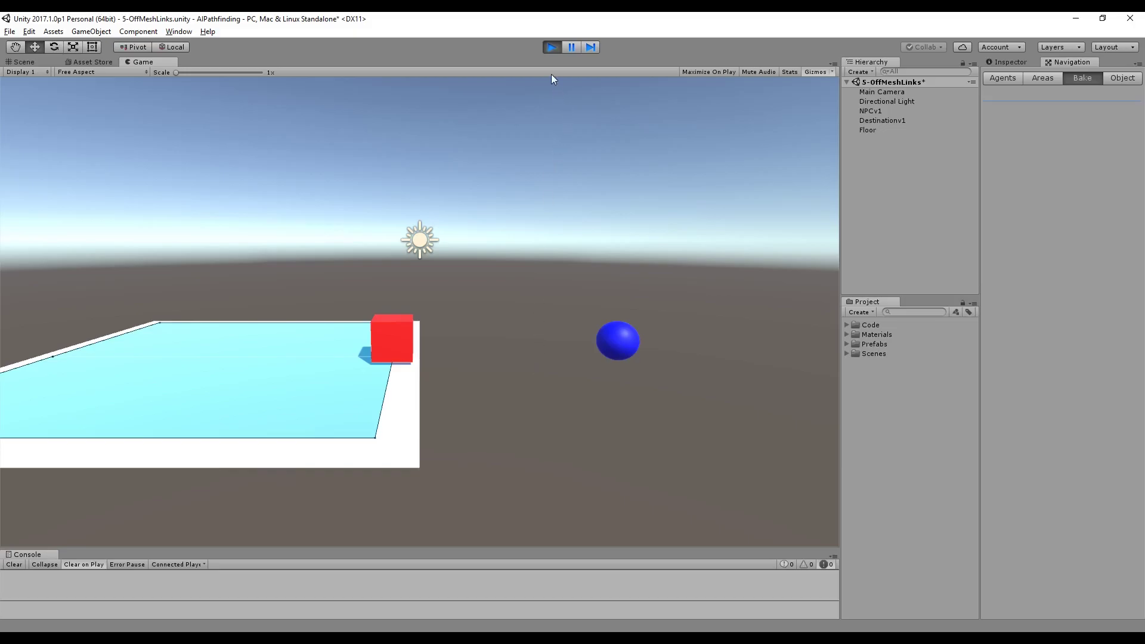
Stop play, duplicate Floor as 'Floor2', and drag it under the blue sphere.
click(551, 47)
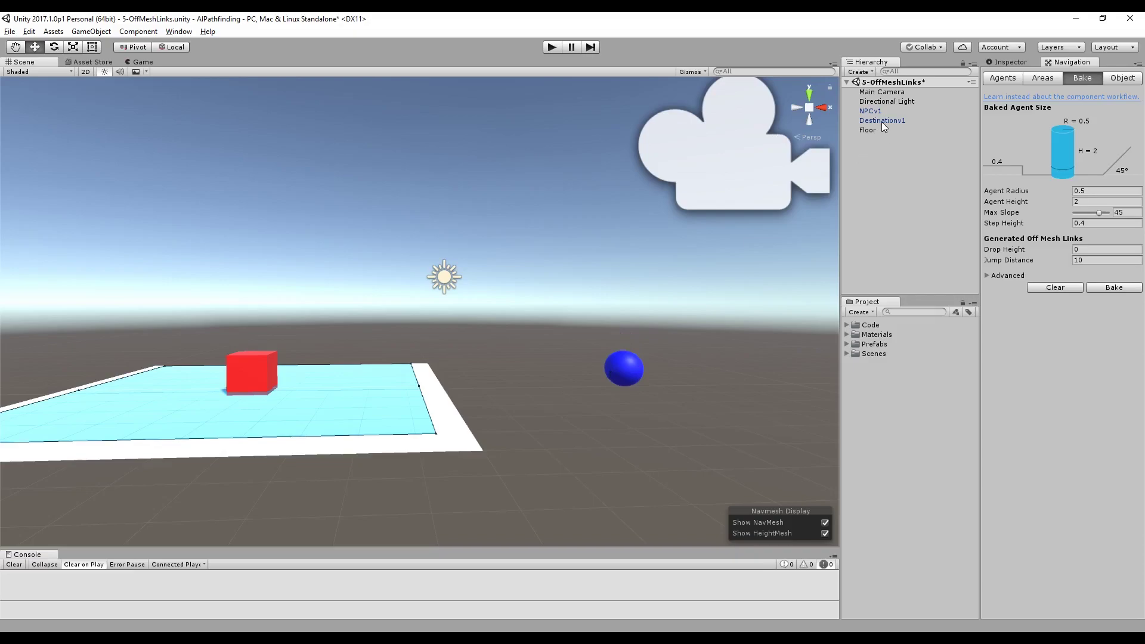
click(868, 129)
right_click(867, 130)
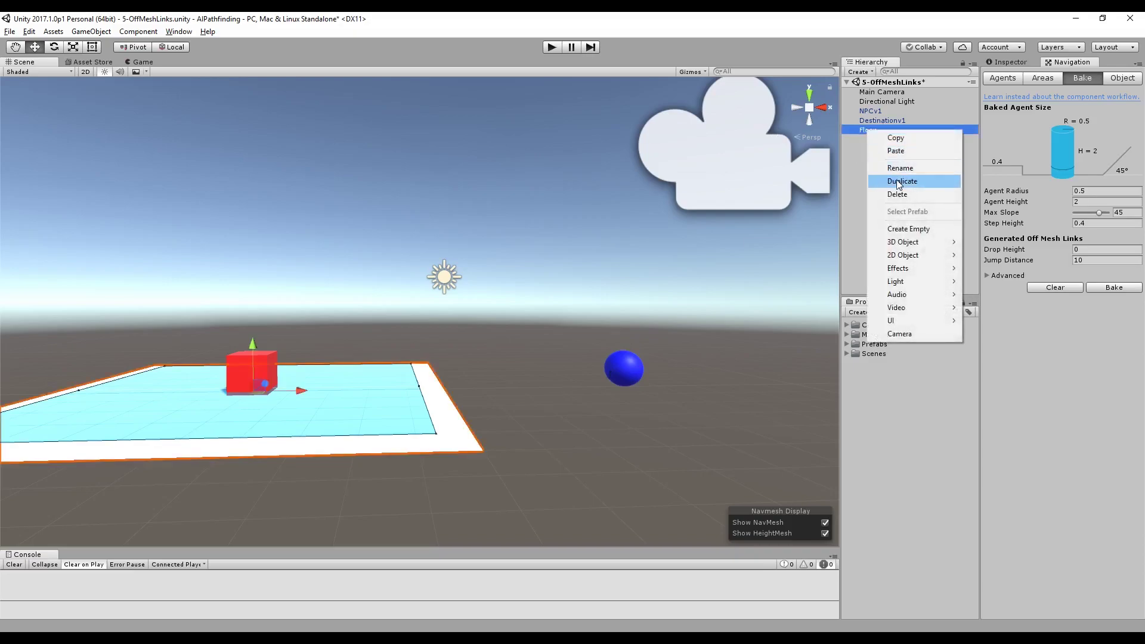
click(898, 182)
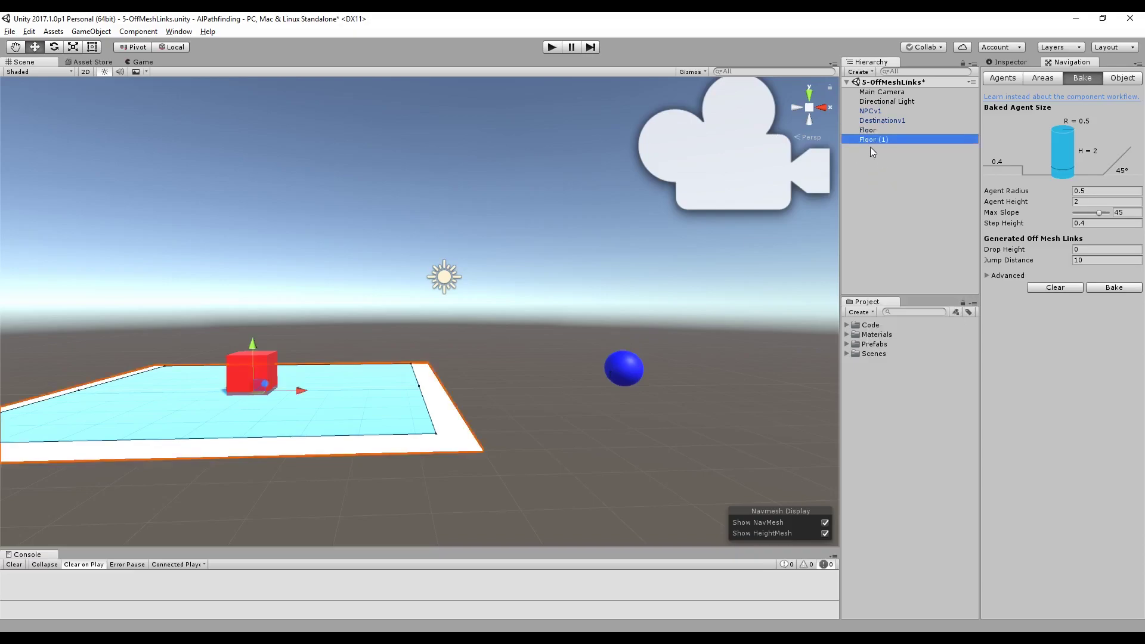
key(F2)
text(Floor)
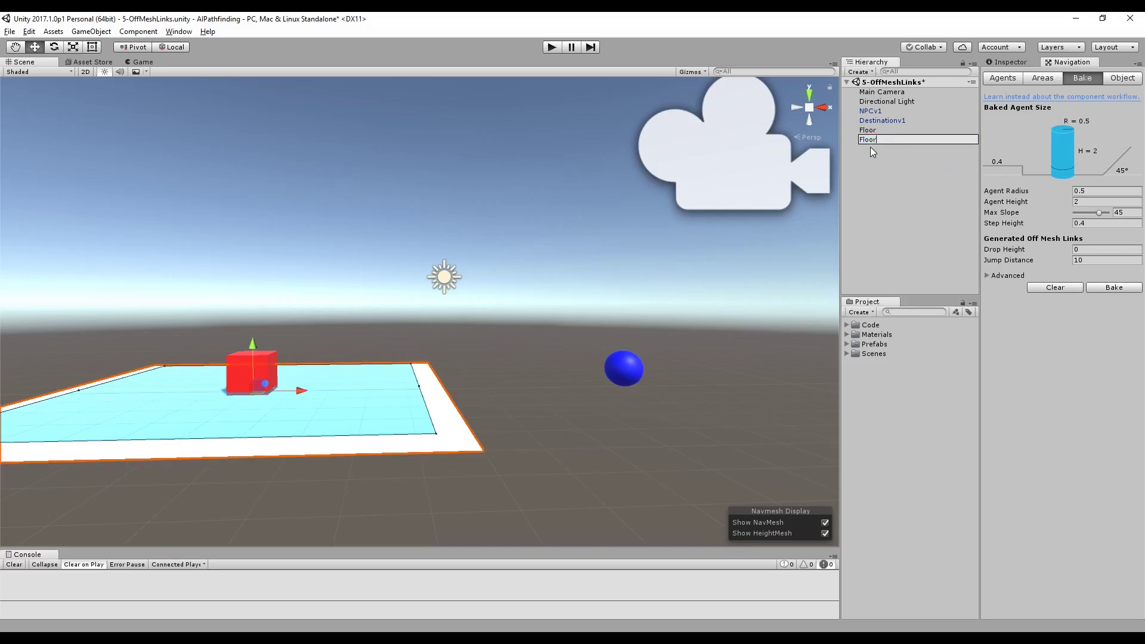
text(2)
key(Return)
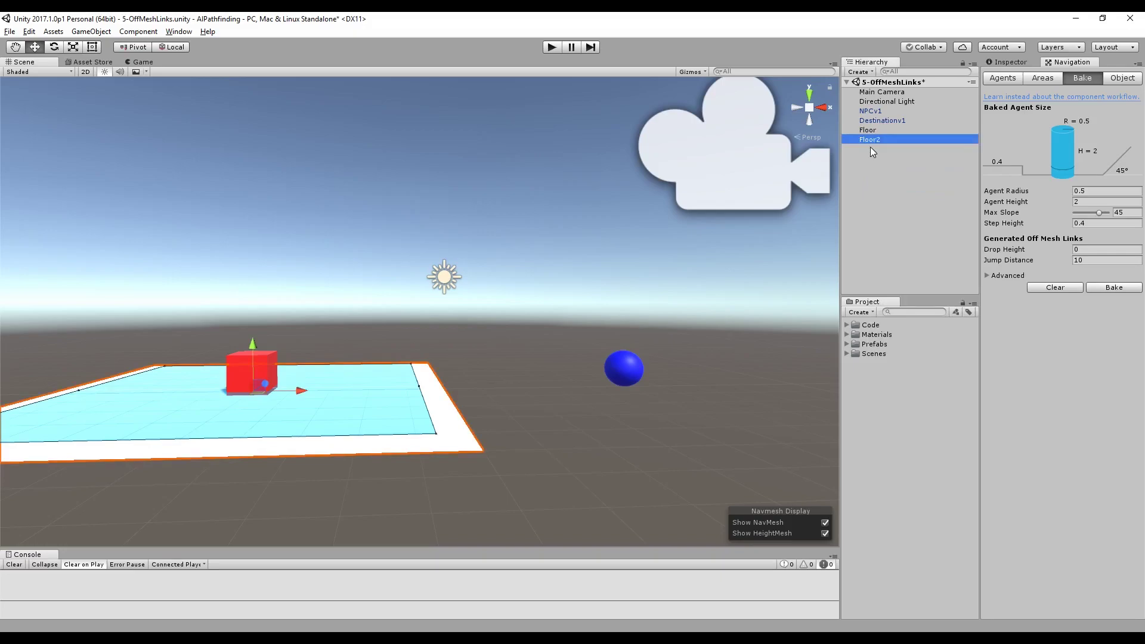
click(35, 47)
drag(300, 391, 705, 367)
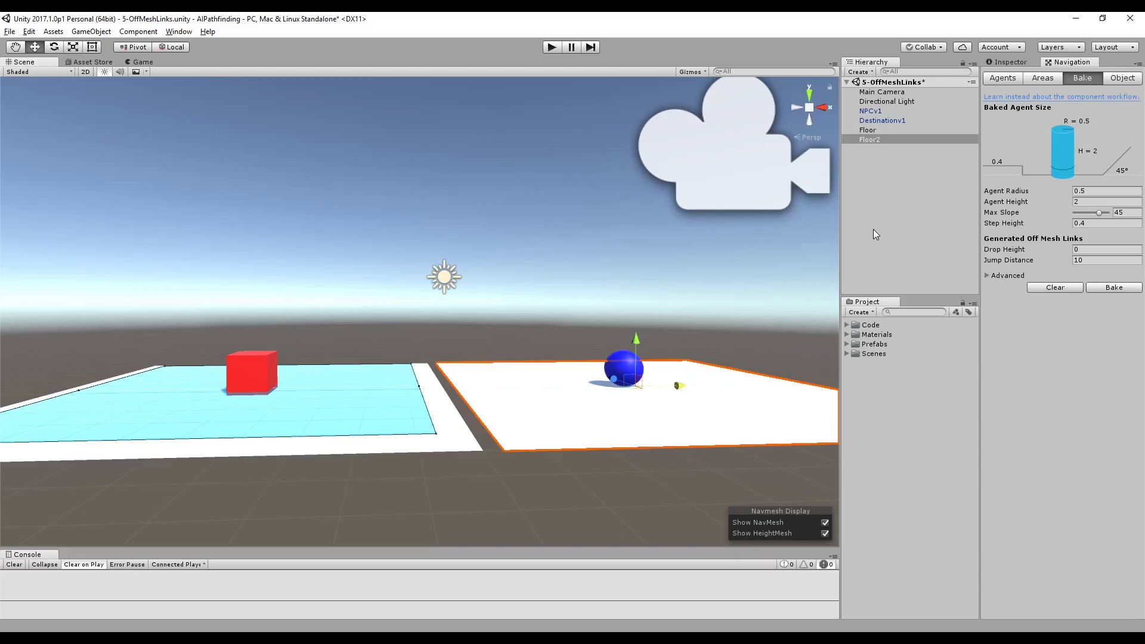
Set Floor2's Transform Position X to 5 and compare it with Floor's X of -5.
click(1007, 62)
click(1050, 111)
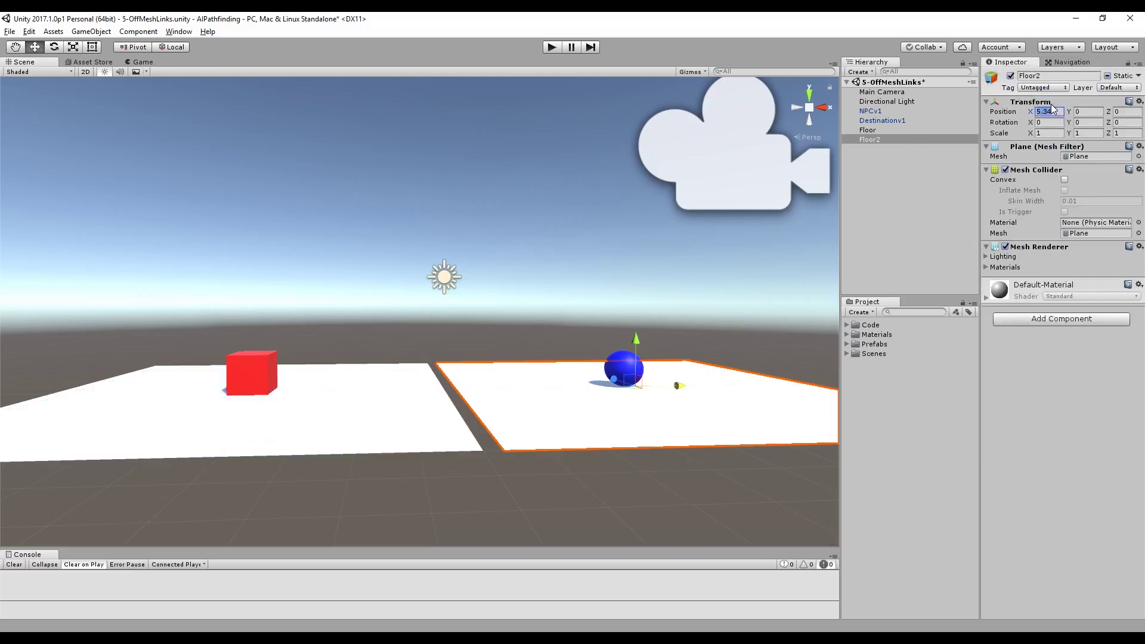
text(5)
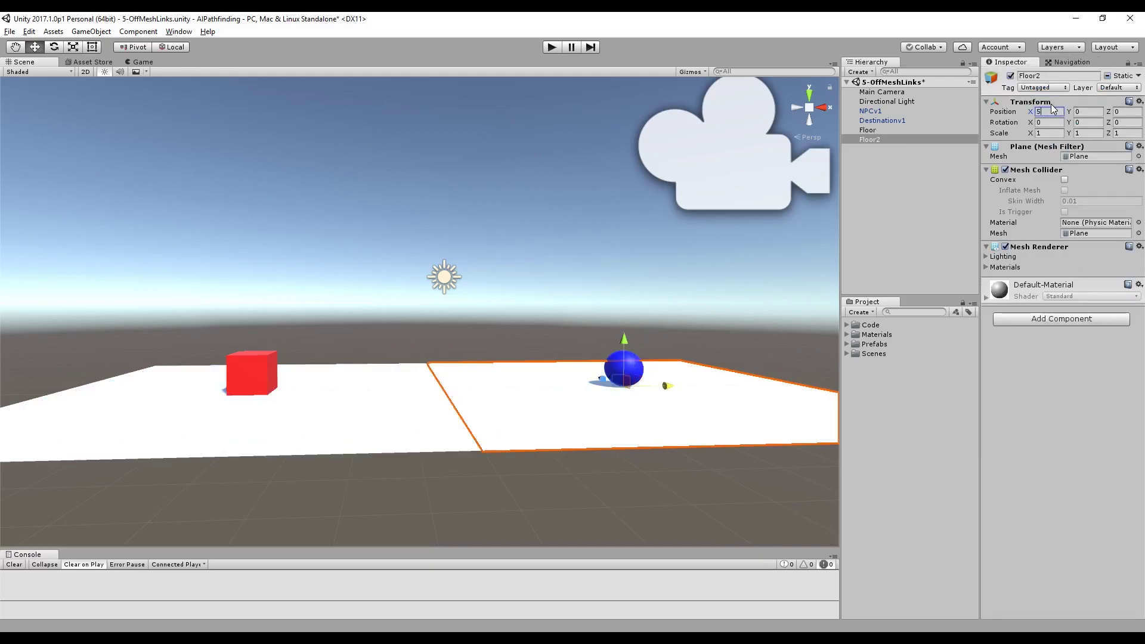
text(5.1)
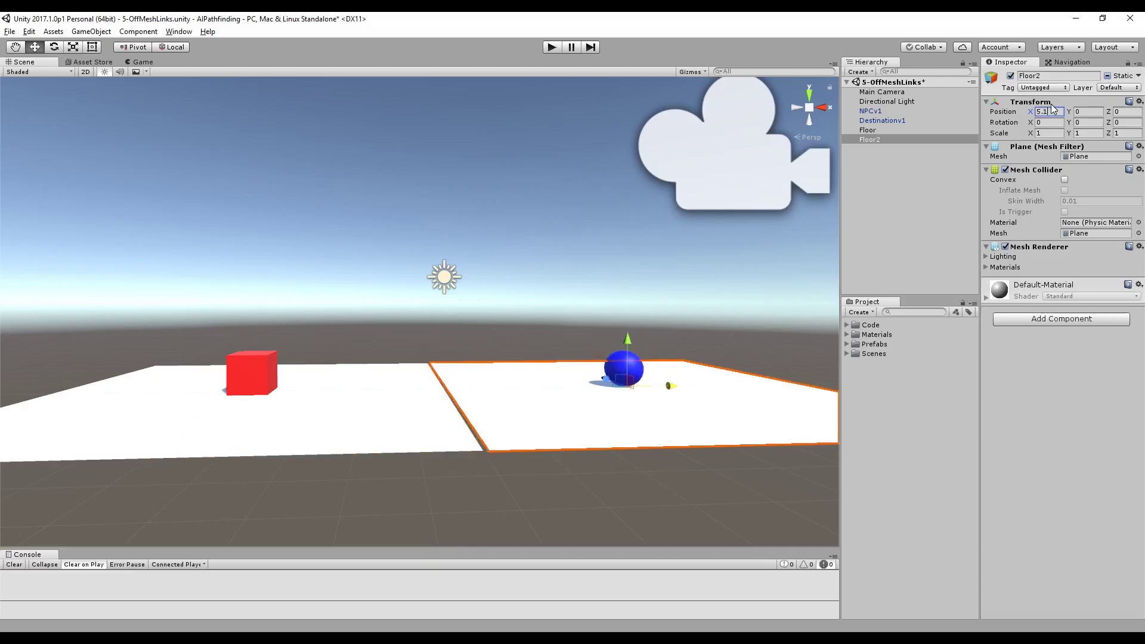
key(BackSpace)
key(BackSpace)
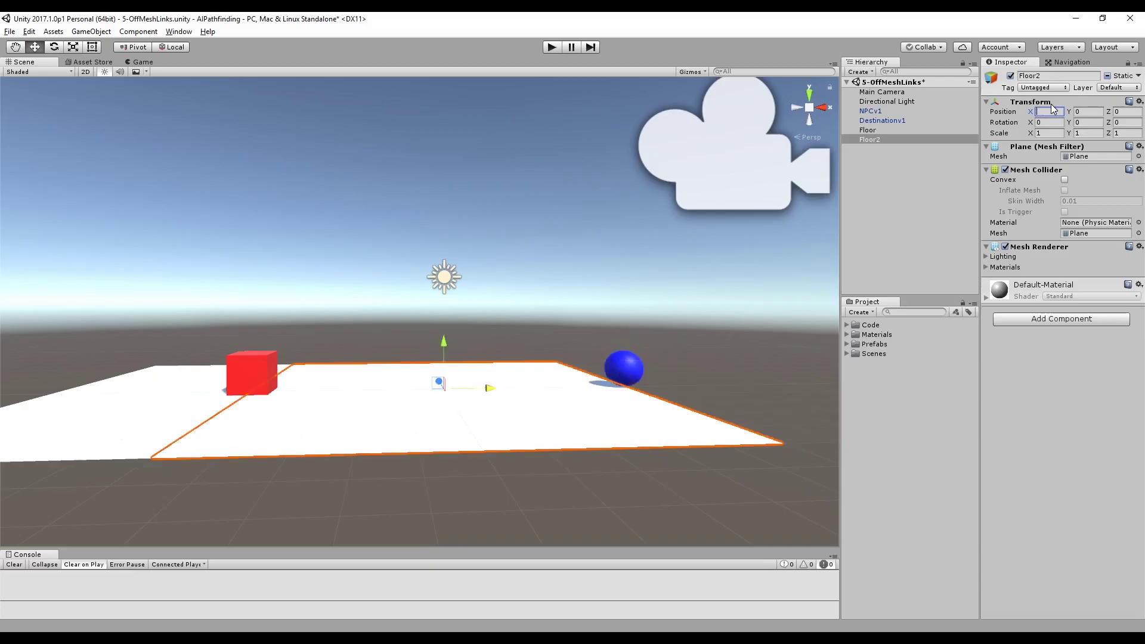
text(5)
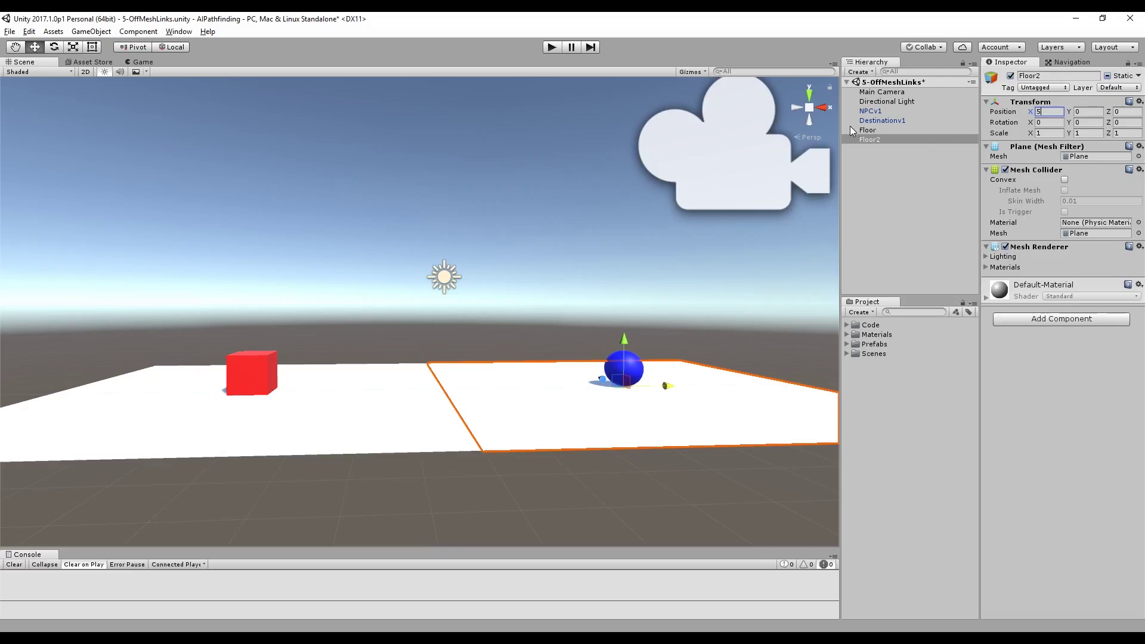
click(870, 130)
click(874, 139)
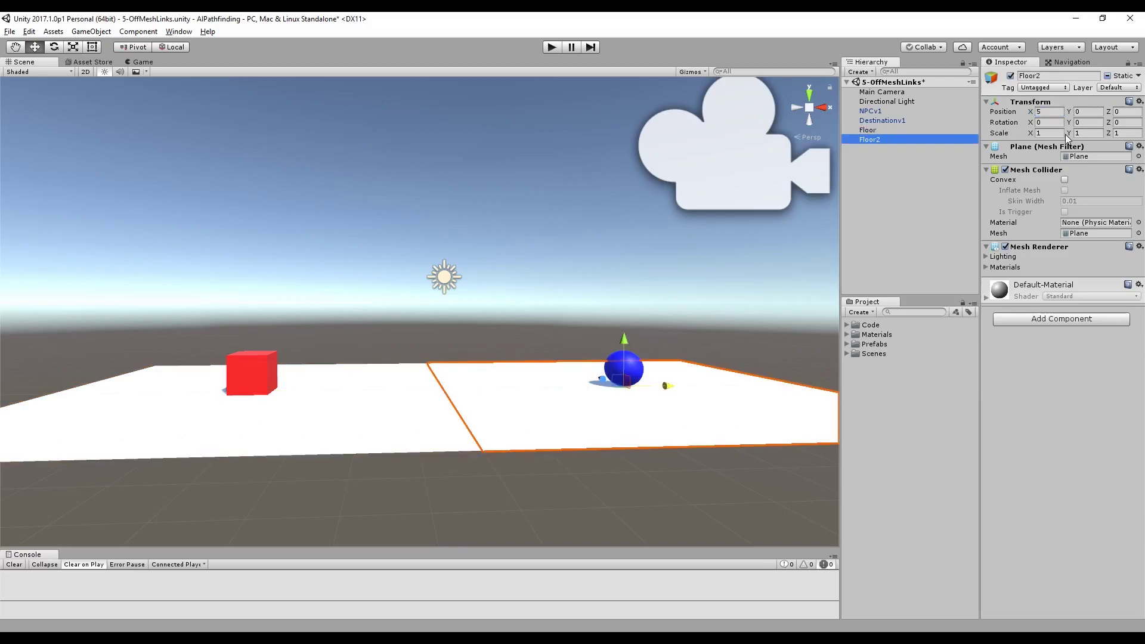
Vertex-snap Floor2's corner flush against Floor's edge, then run the scene.
drag(666, 387, 705, 388)
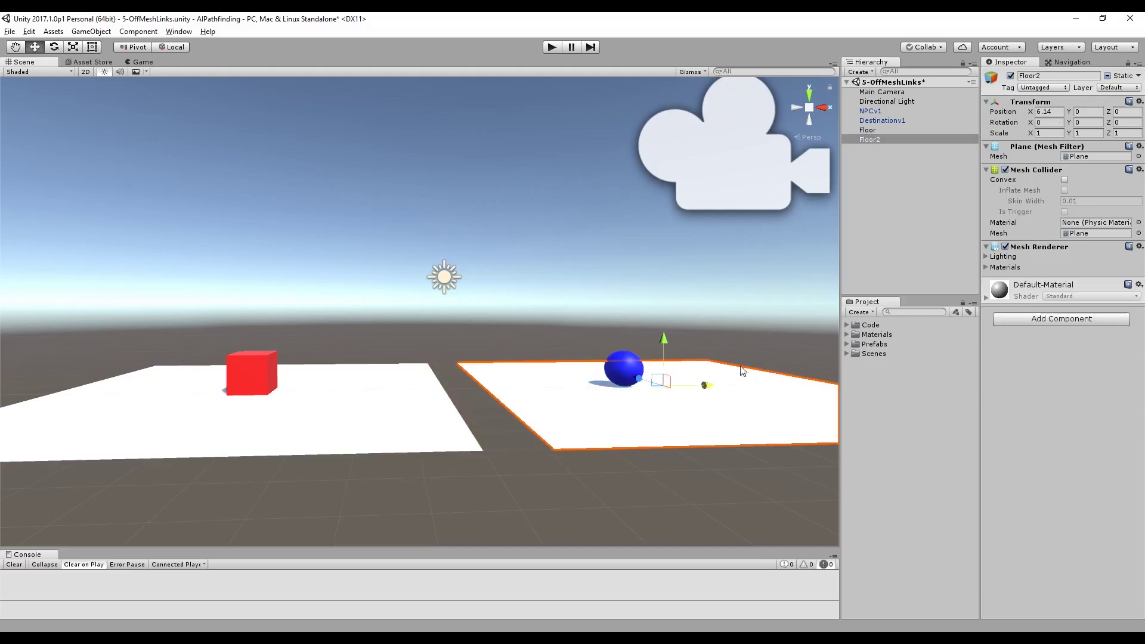
key(v)
drag(559, 449, 546, 451)
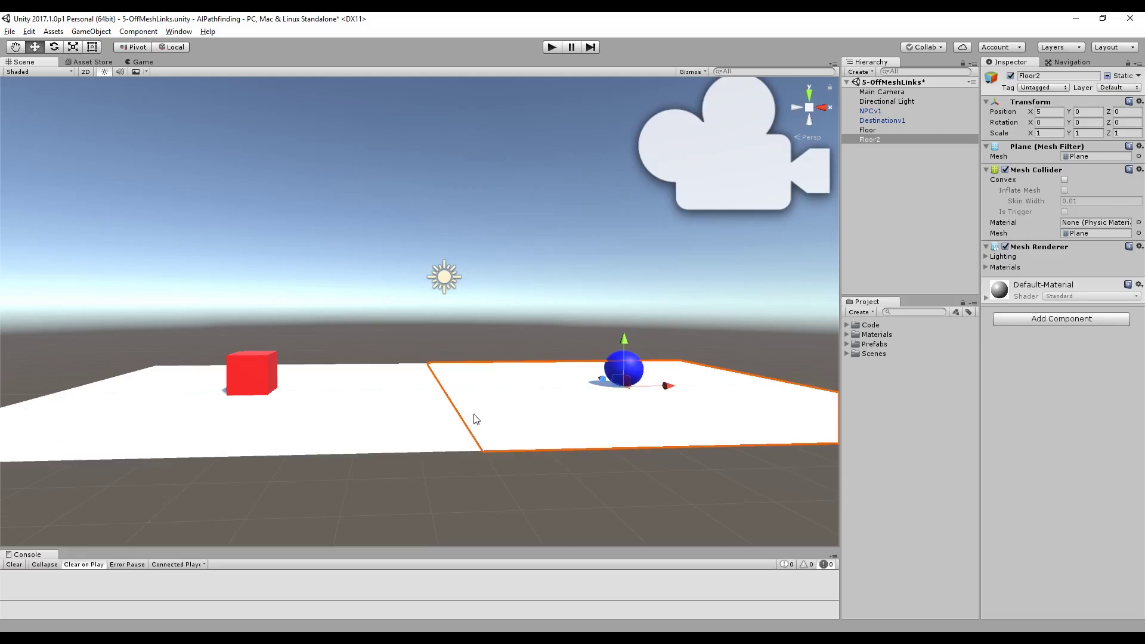
click(552, 47)
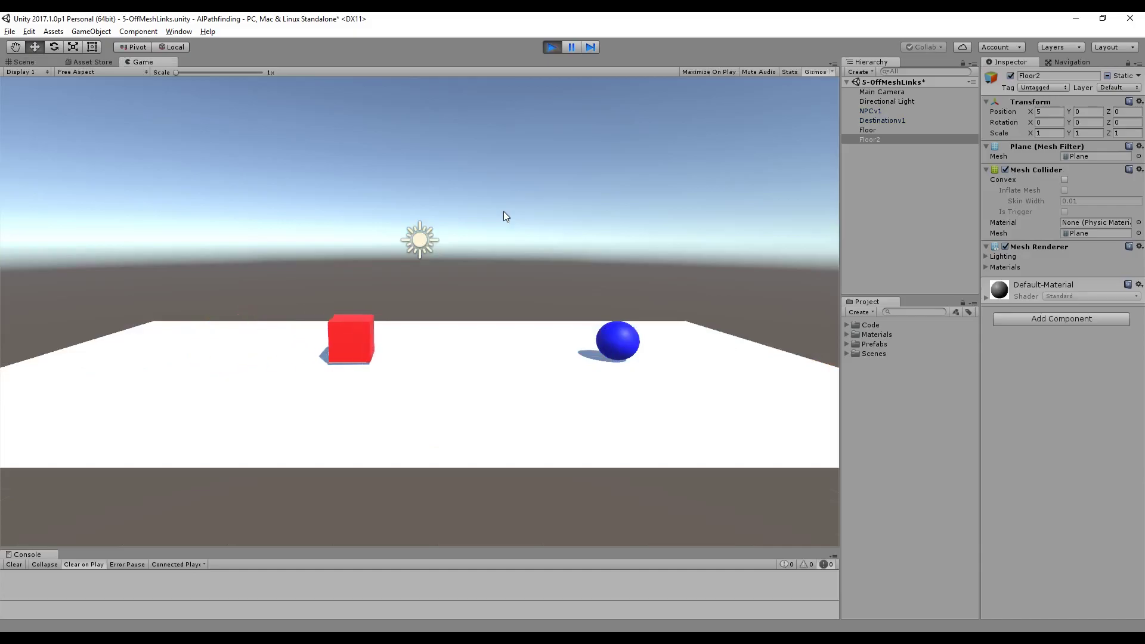
Switch to the Scene view, show the Navigation Bake tab, and stop play mode.
click(25, 62)
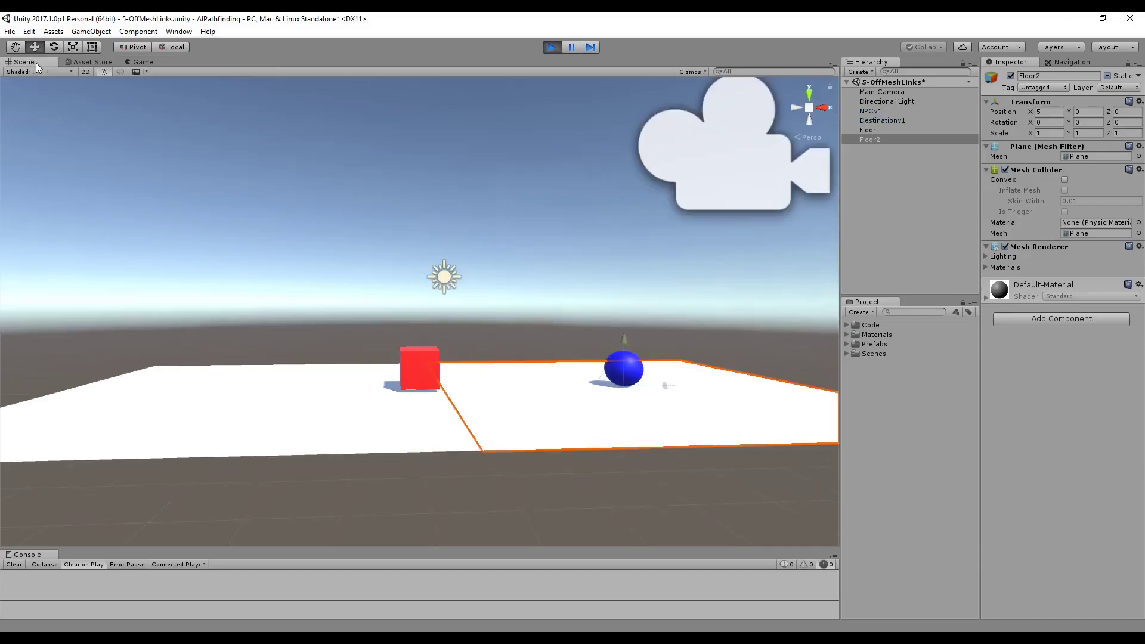
click(1077, 62)
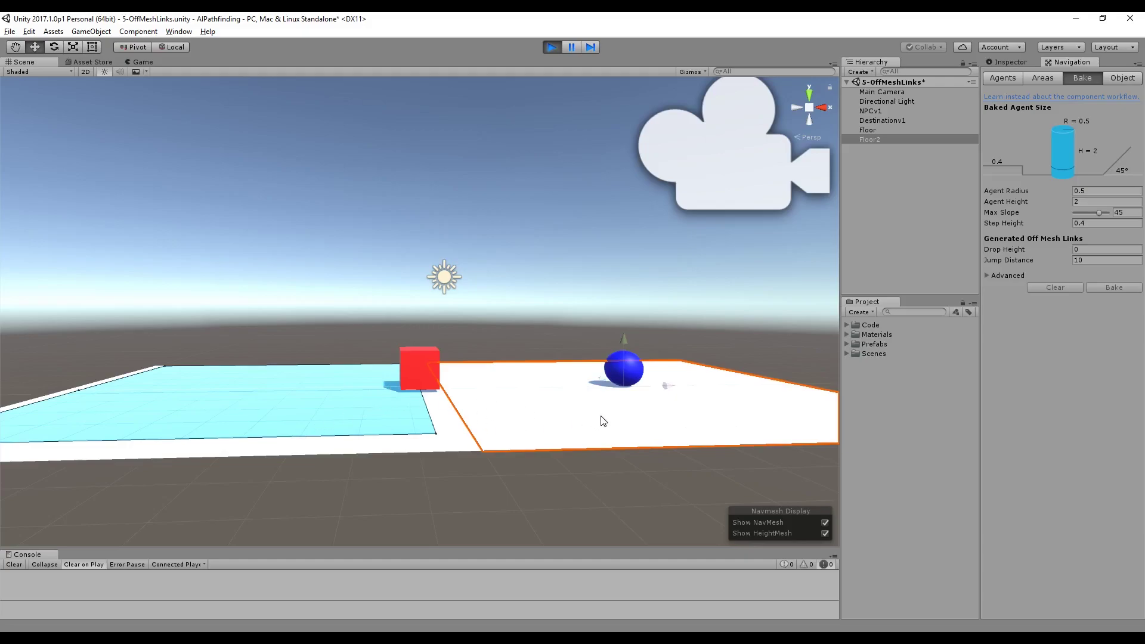
click(551, 48)
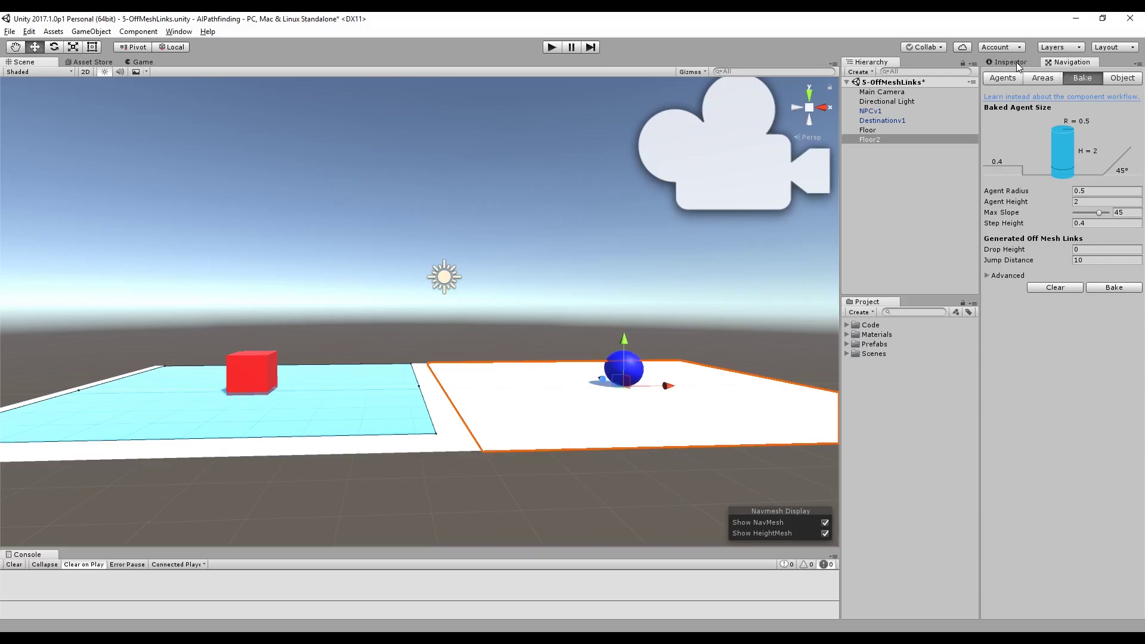
Bake the navmesh over Floor and Floor2, then run the scene to test the cube's path.
click(1105, 288)
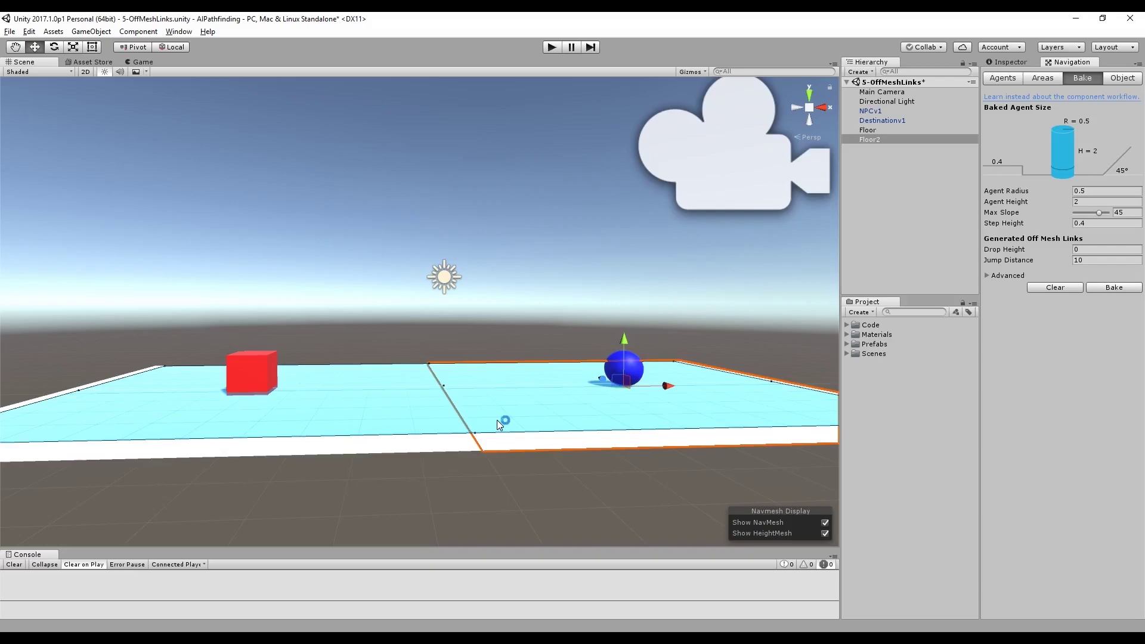
click(550, 47)
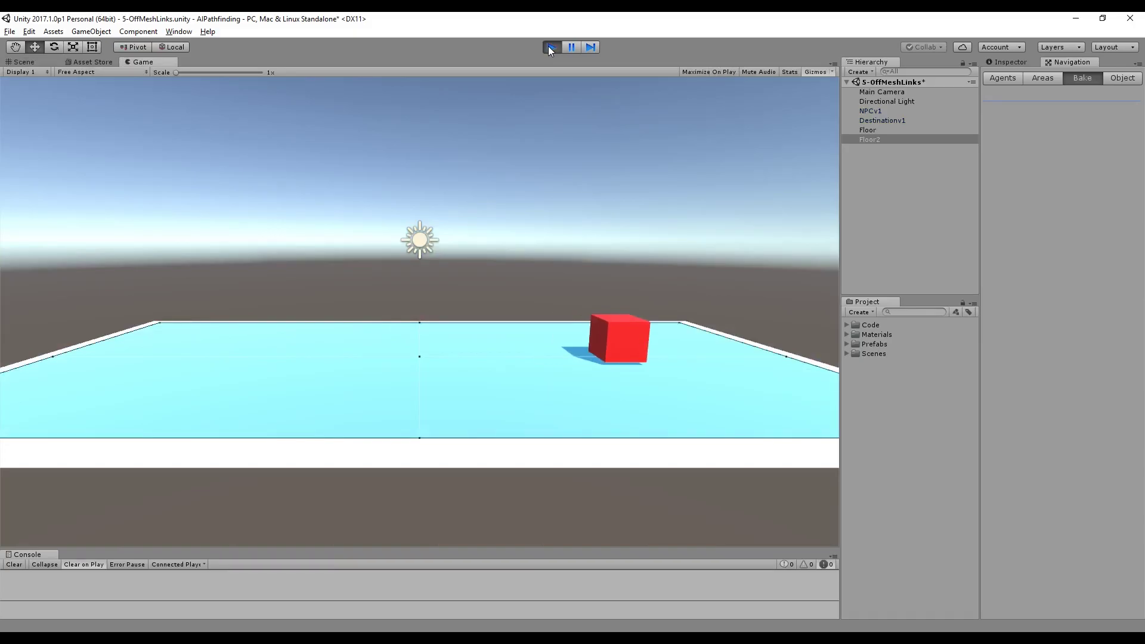
Stop the test run, clear the baked navmesh, and check Floor and Floor2's navigation object settings.
click(550, 47)
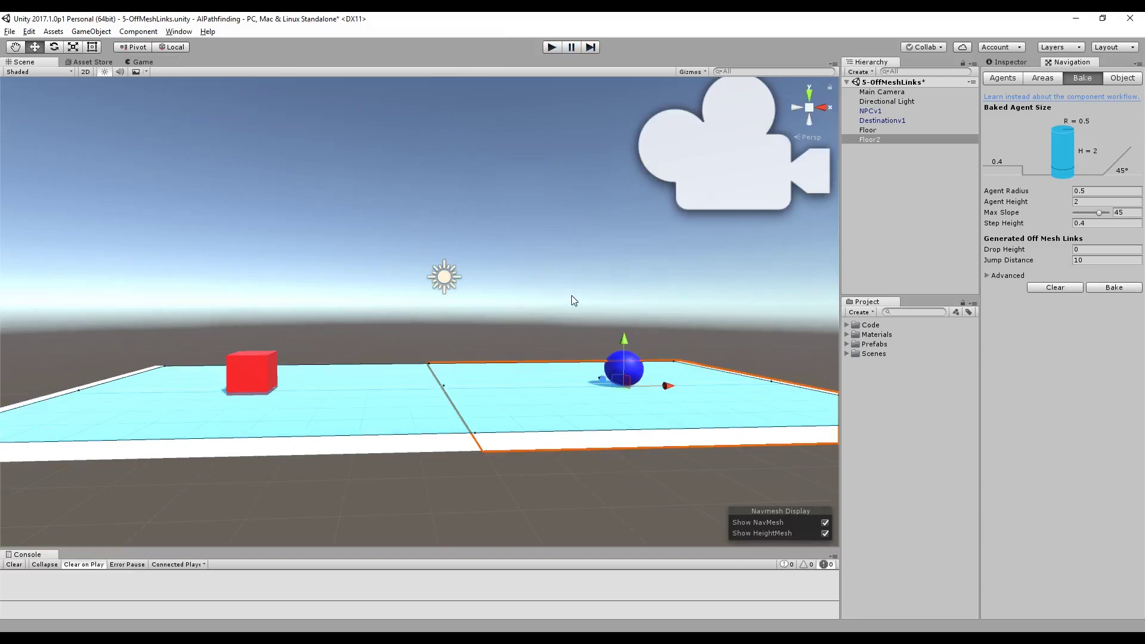
click(1055, 287)
click(873, 131)
shift+click(871, 139)
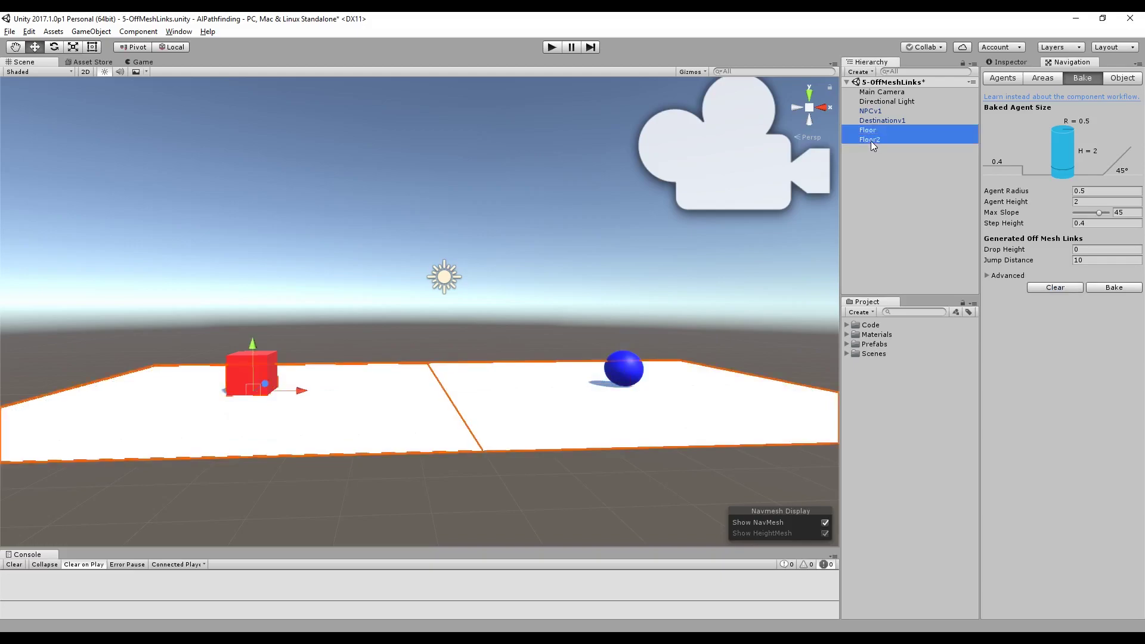
click(1104, 78)
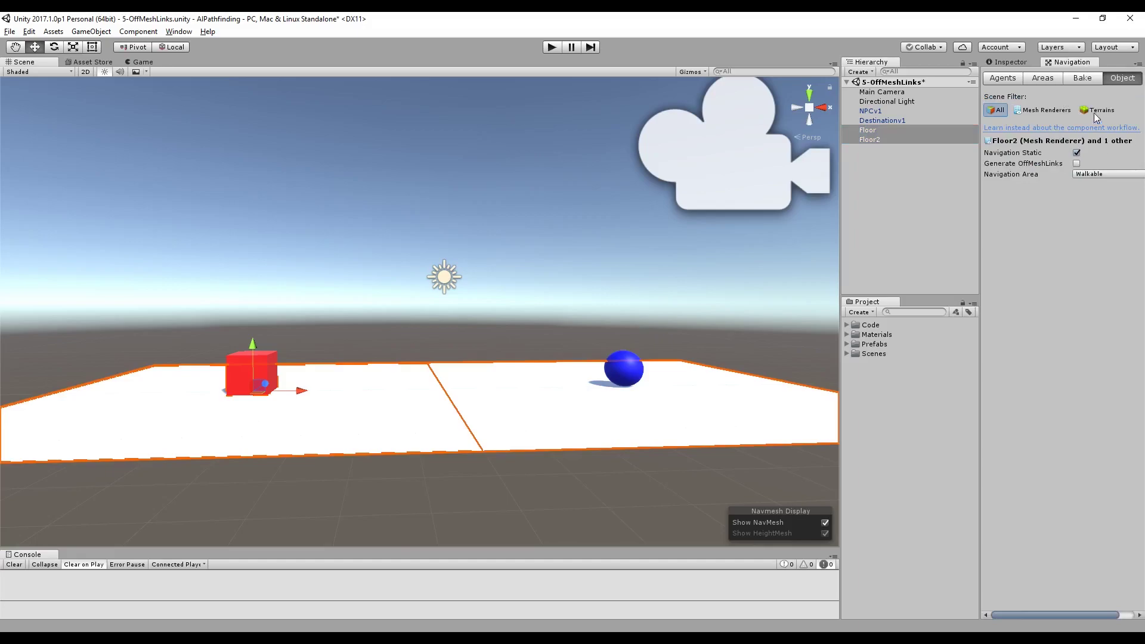
click(1083, 78)
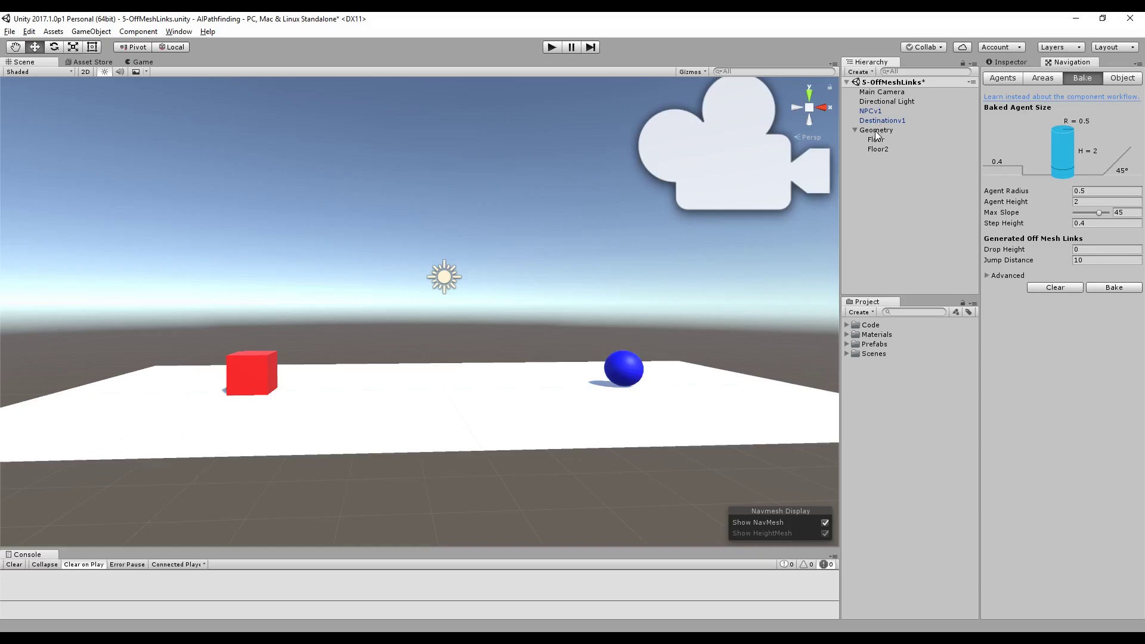
Select the Geometry parent holding Floor and Floor2 and bake a single navmesh.
click(879, 149)
click(877, 139)
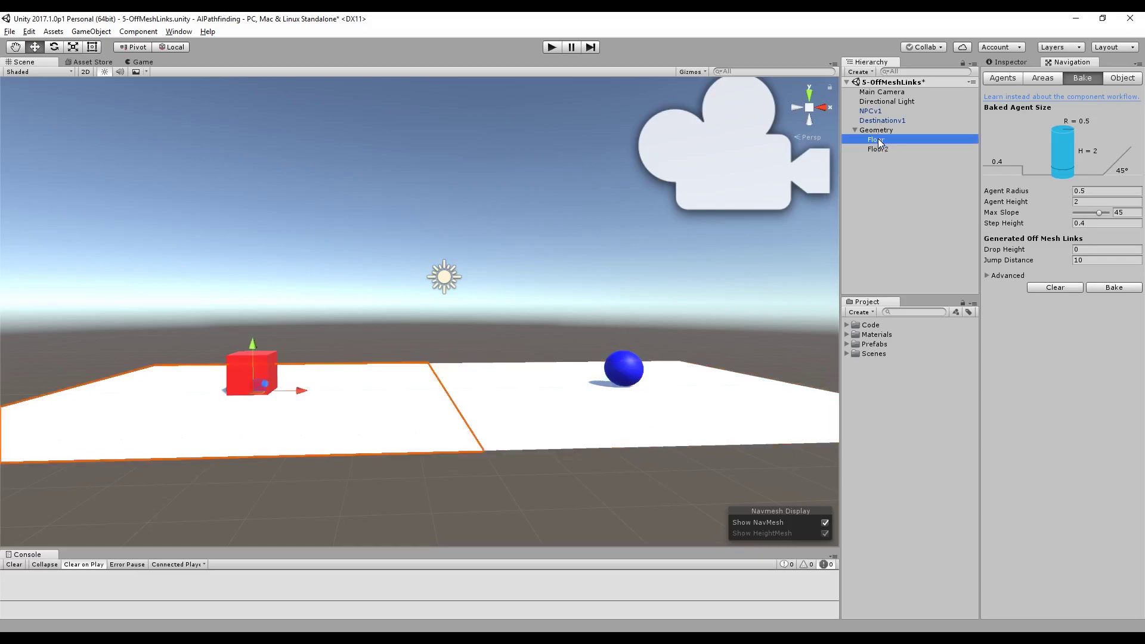
click(876, 131)
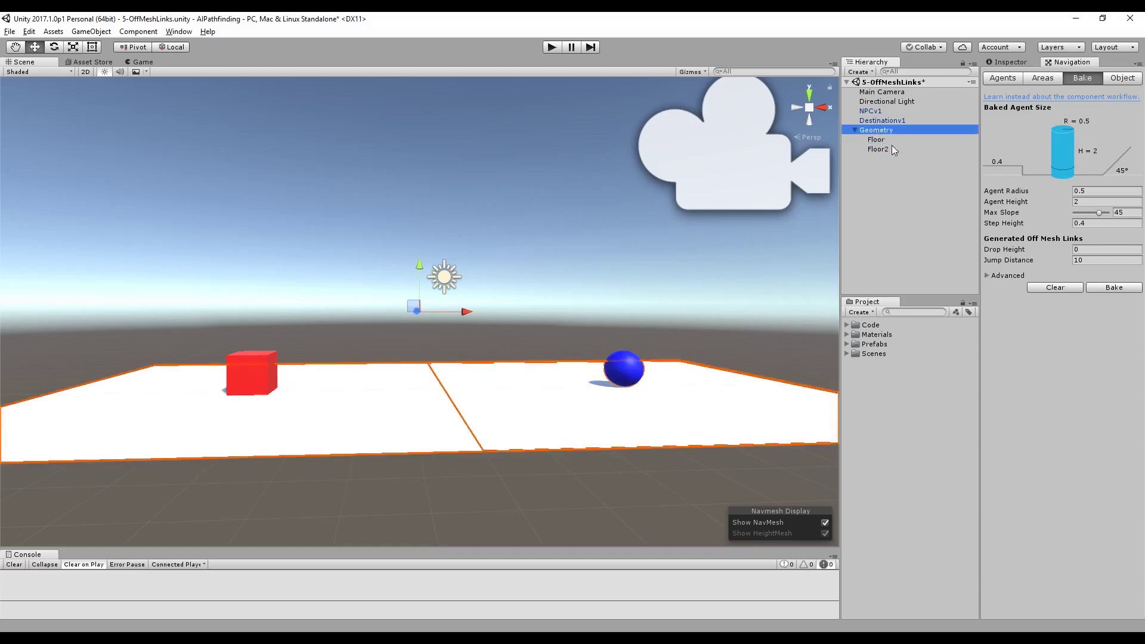
click(1114, 287)
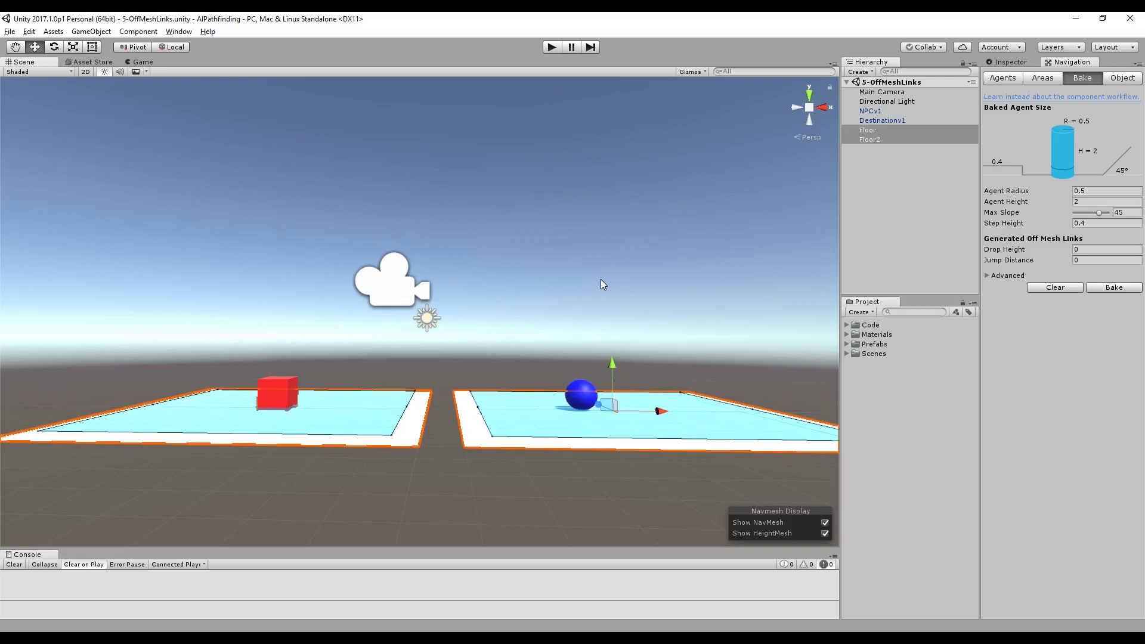
Play the scene to watch the red cube stop at the gap between floors.
click(553, 48)
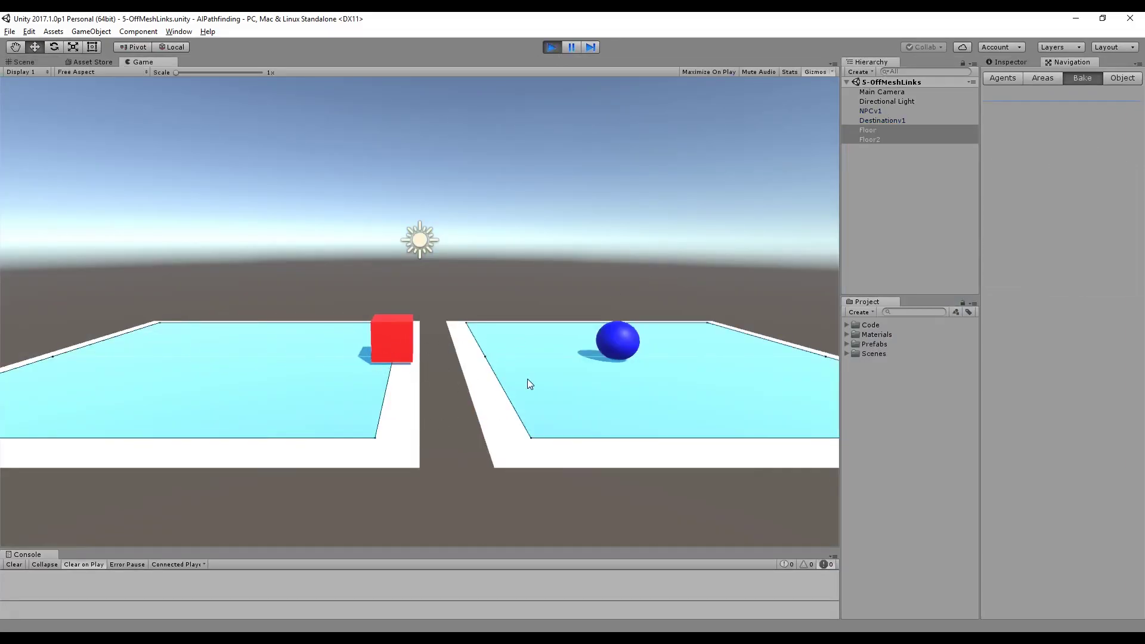
Exit play mode to return to the Scene view and bake settings.
click(553, 46)
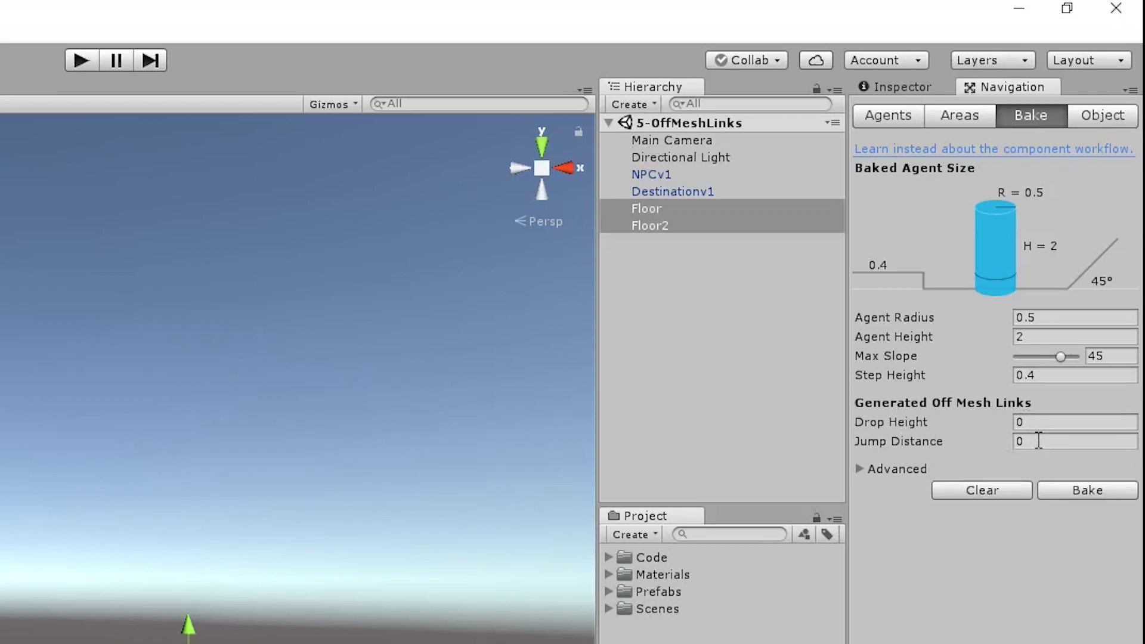
Set Jump Distance to 10 and tick Generate OffMeshLinks for both floors.
click(1038, 440)
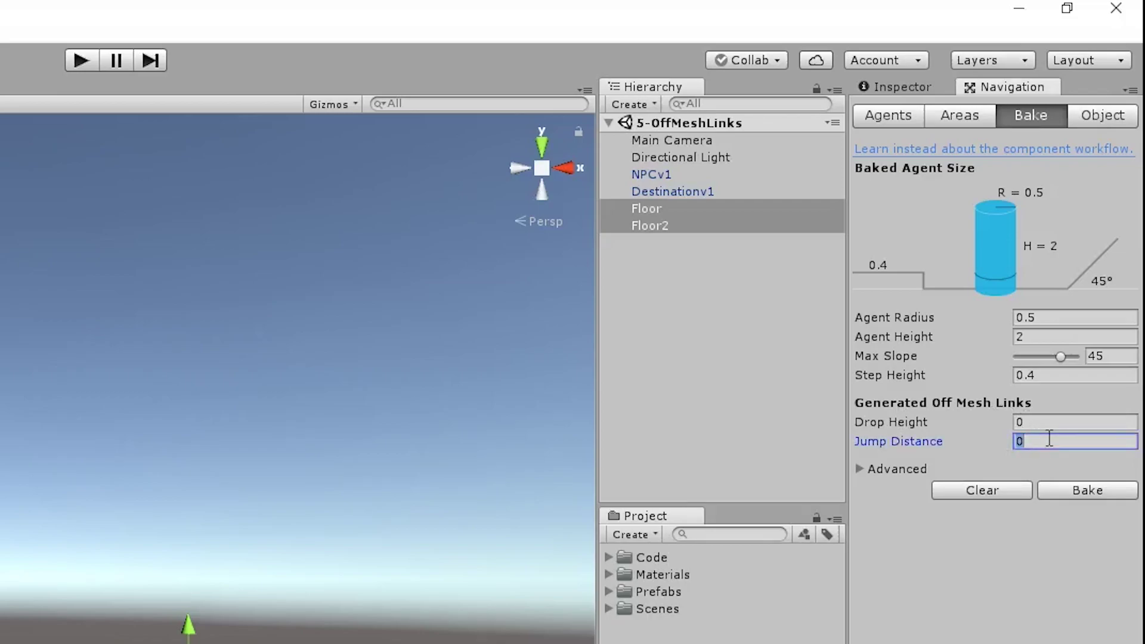
text(10)
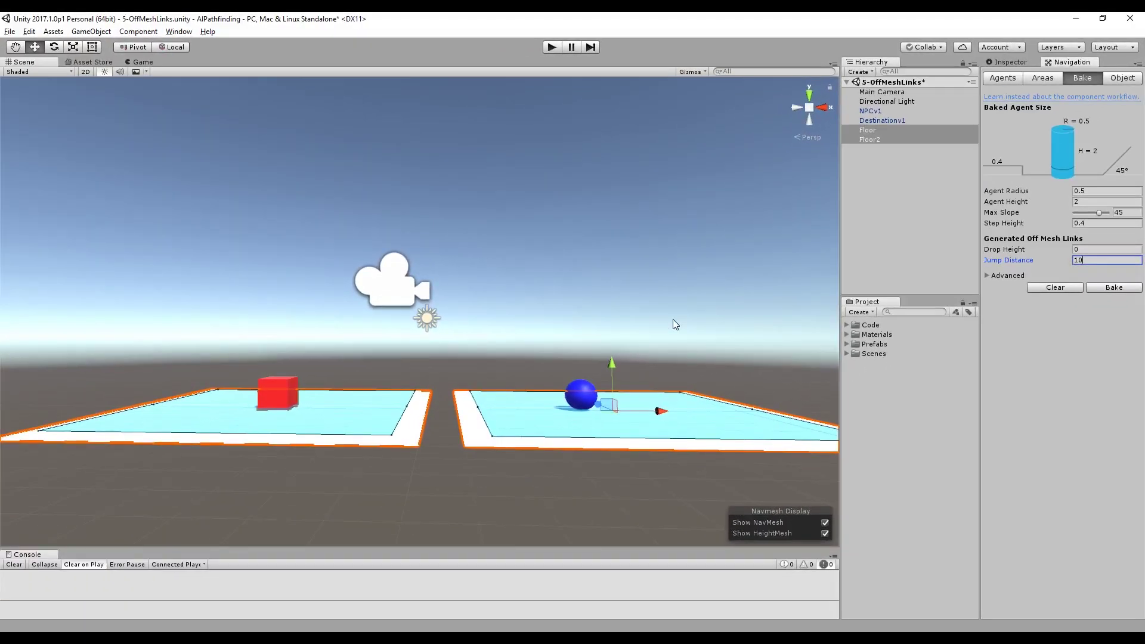
click(1124, 78)
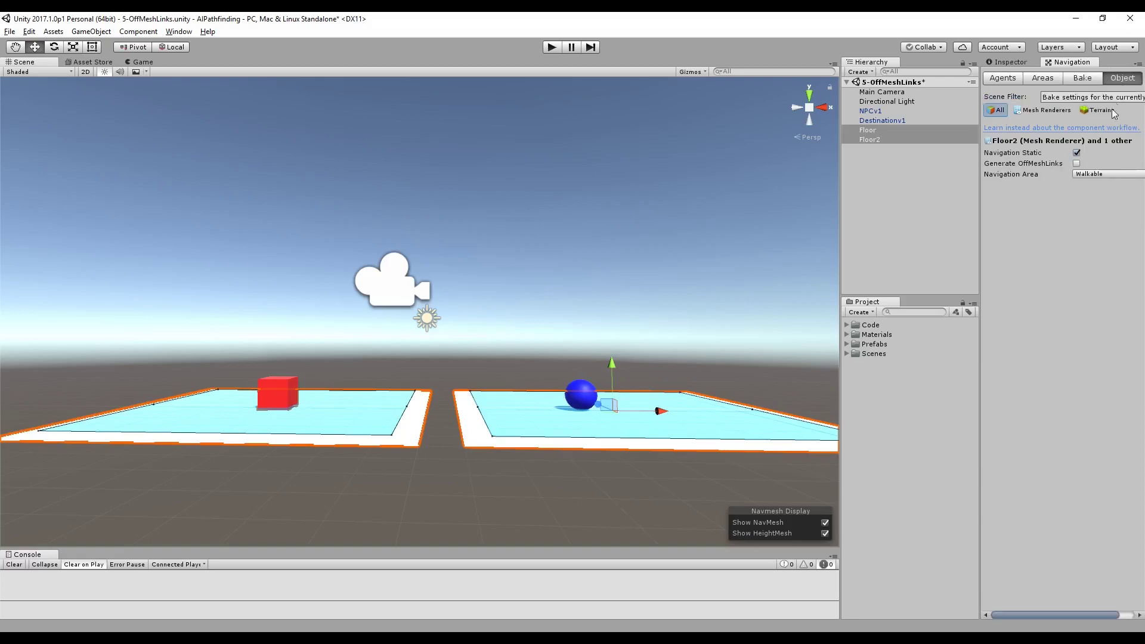
click(1077, 164)
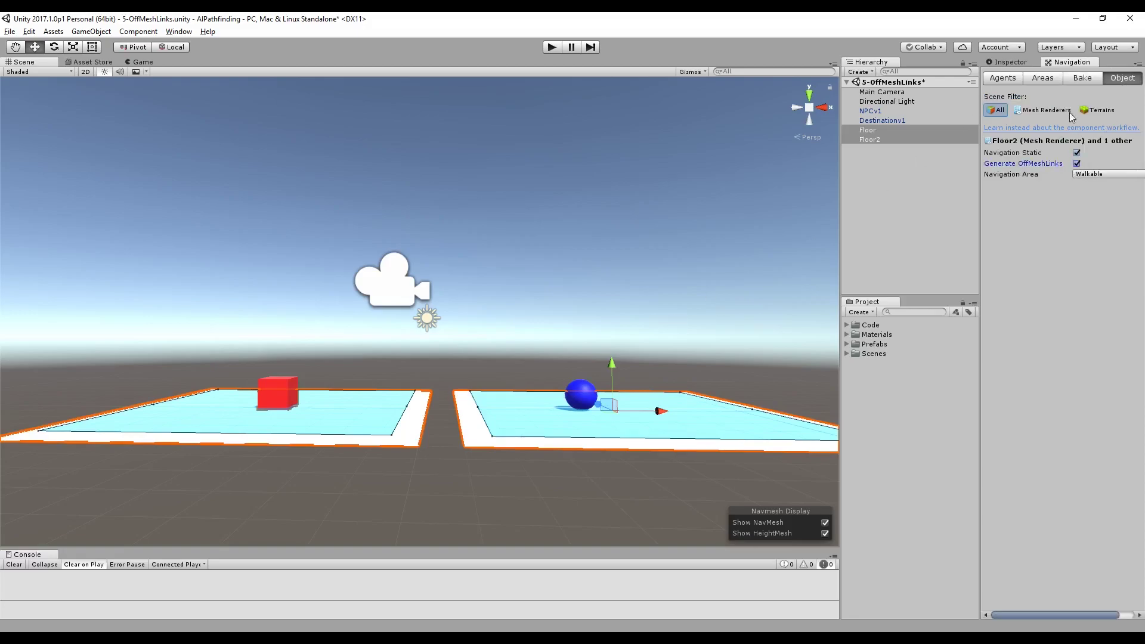
click(1087, 82)
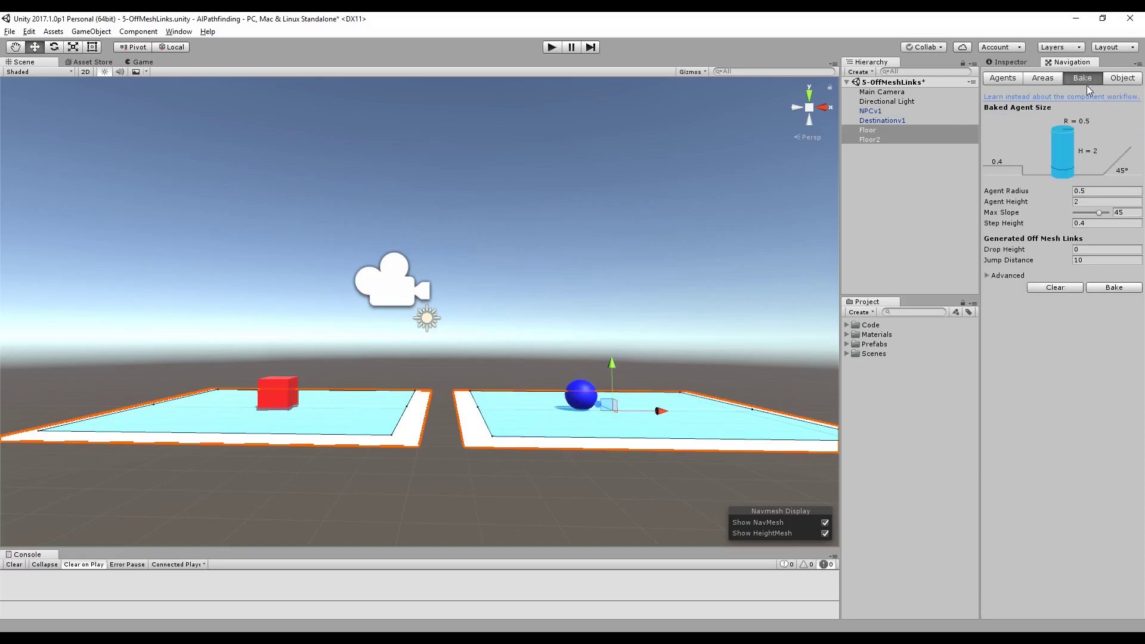
Rebake the navmesh with jump links bridging the gap, then test-run the scene.
click(1107, 287)
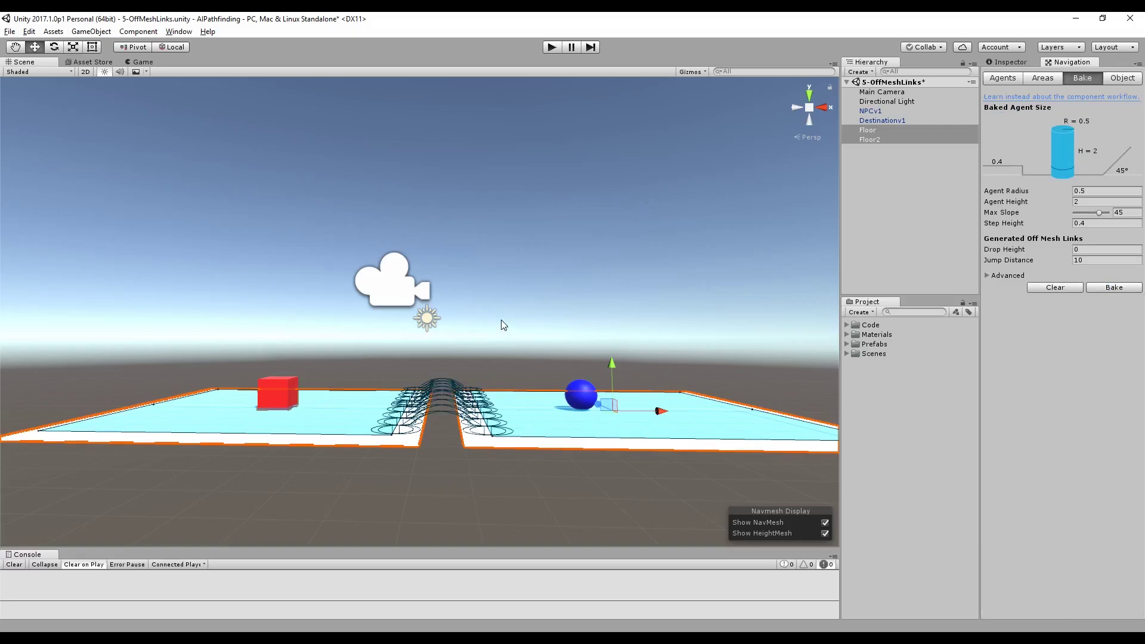
alt+drag(501, 325, 575, 411)
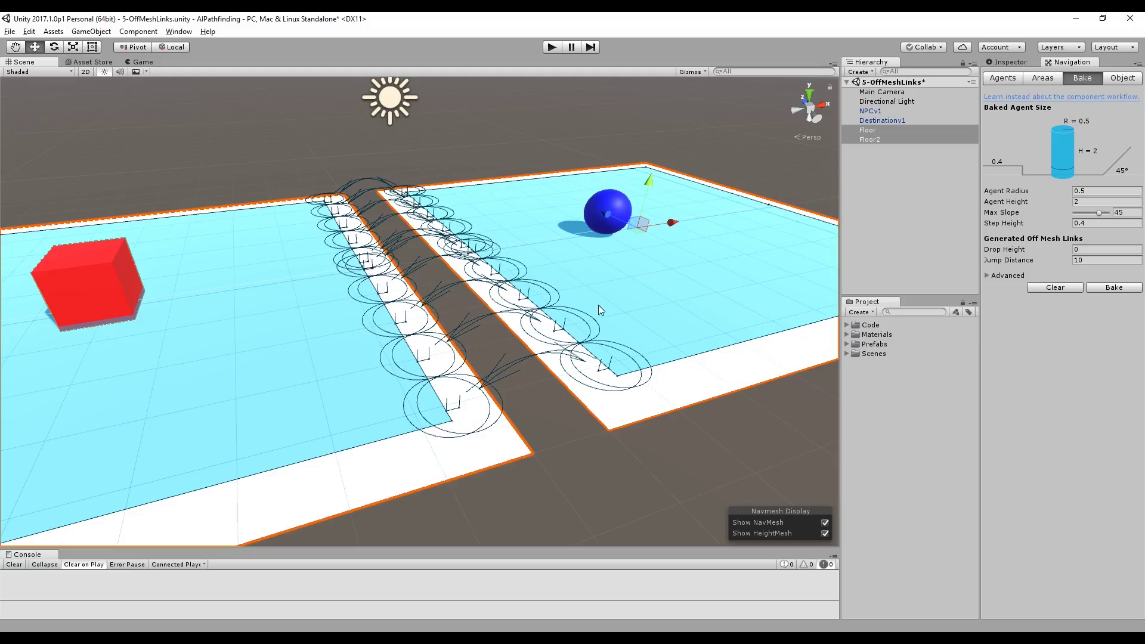
click(550, 47)
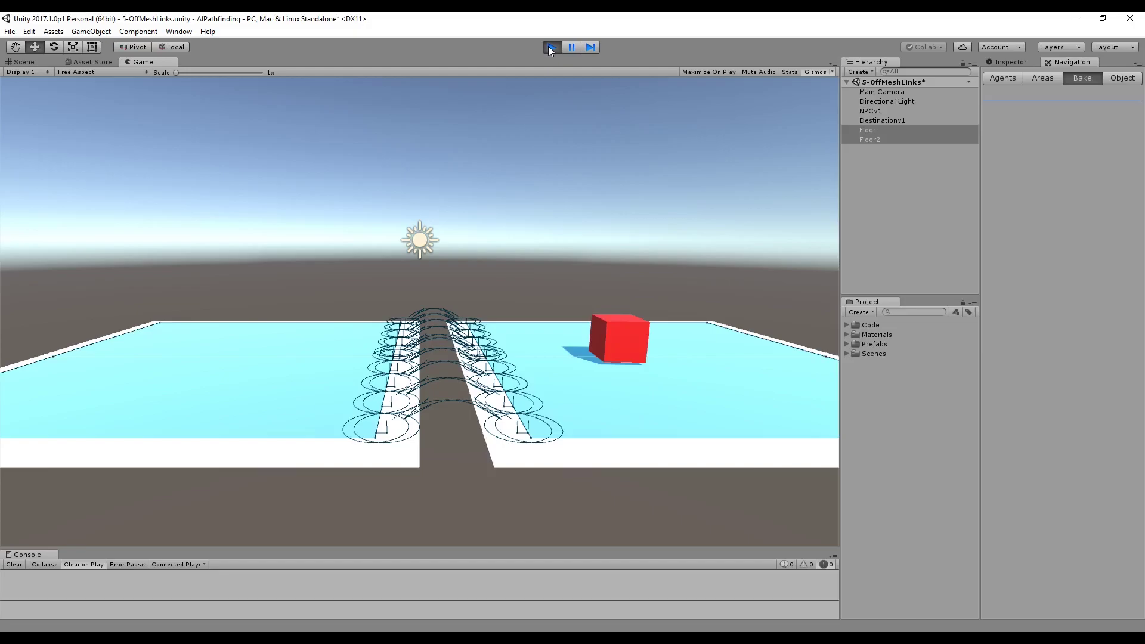
click(549, 47)
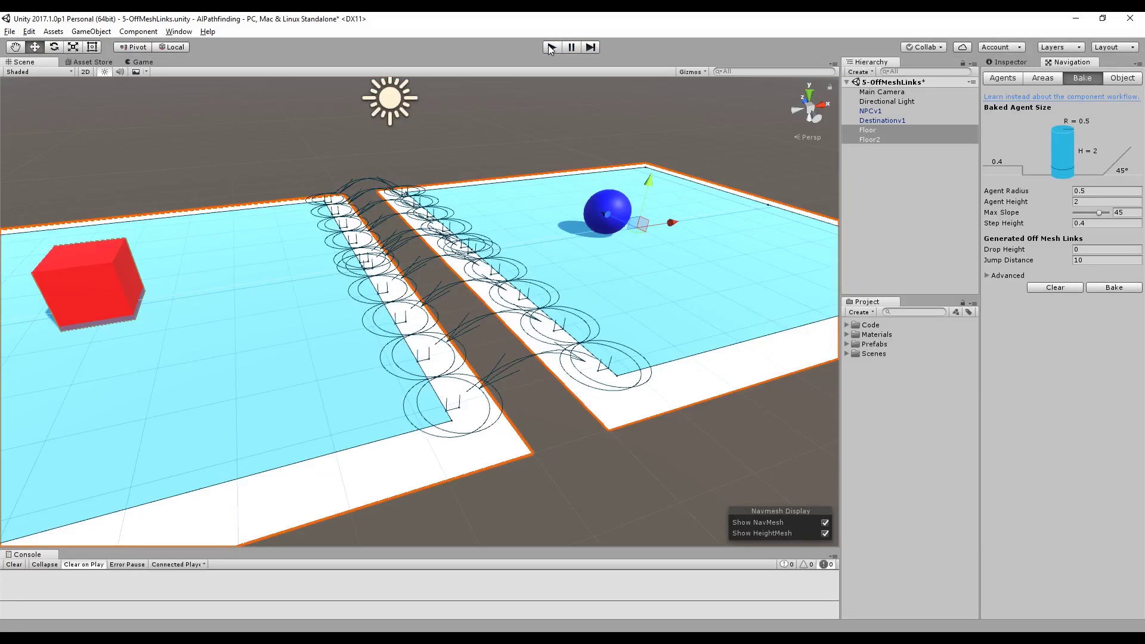
Run the scene again to watch the red cube jump onto Floor2, then stop.
alt+drag(569, 326, 543, 337)
scroll(567, 345, down, 10)
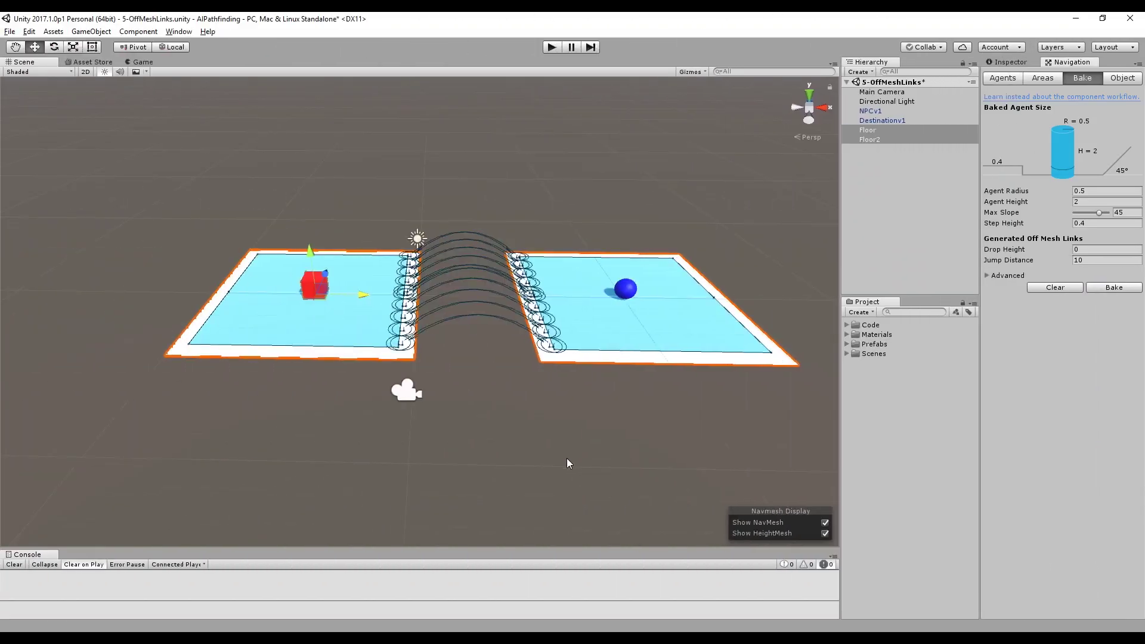
click(550, 48)
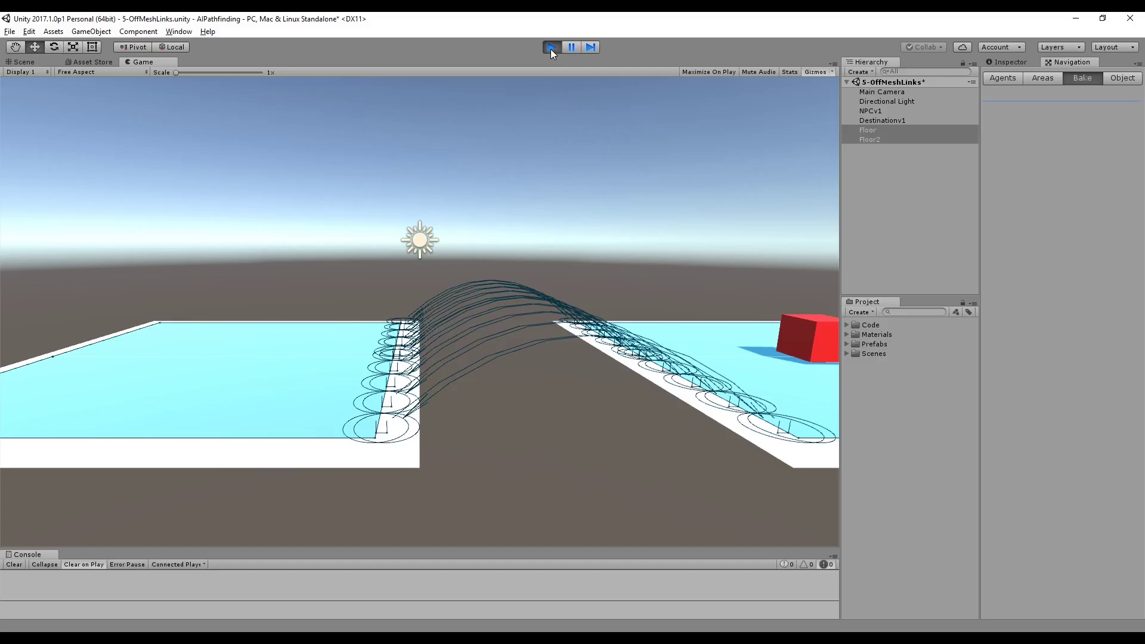
click(547, 48)
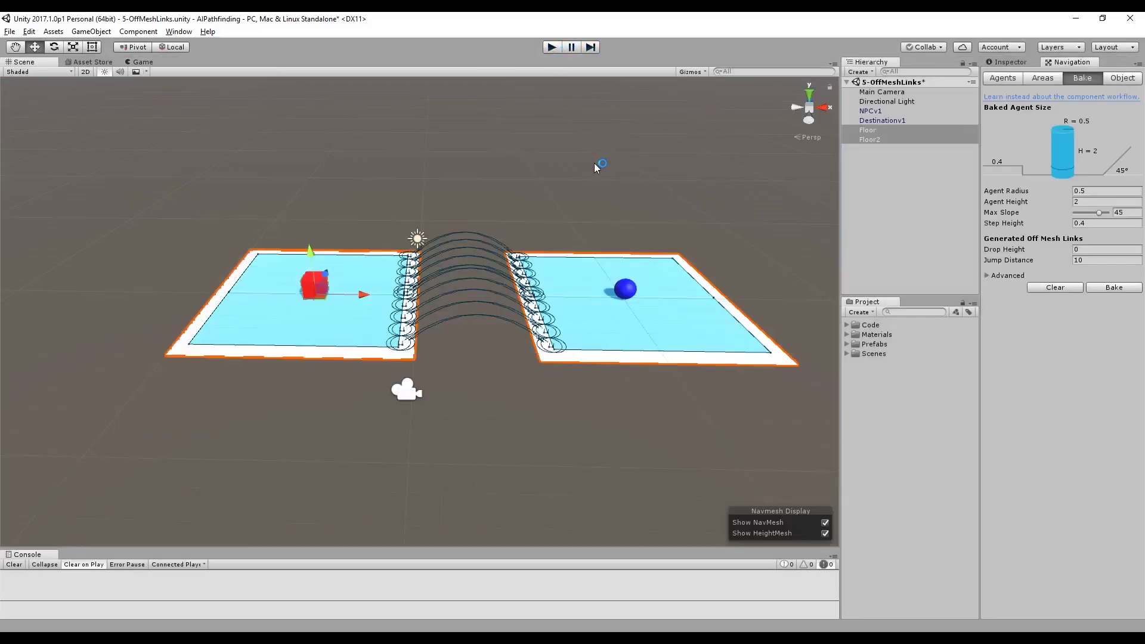